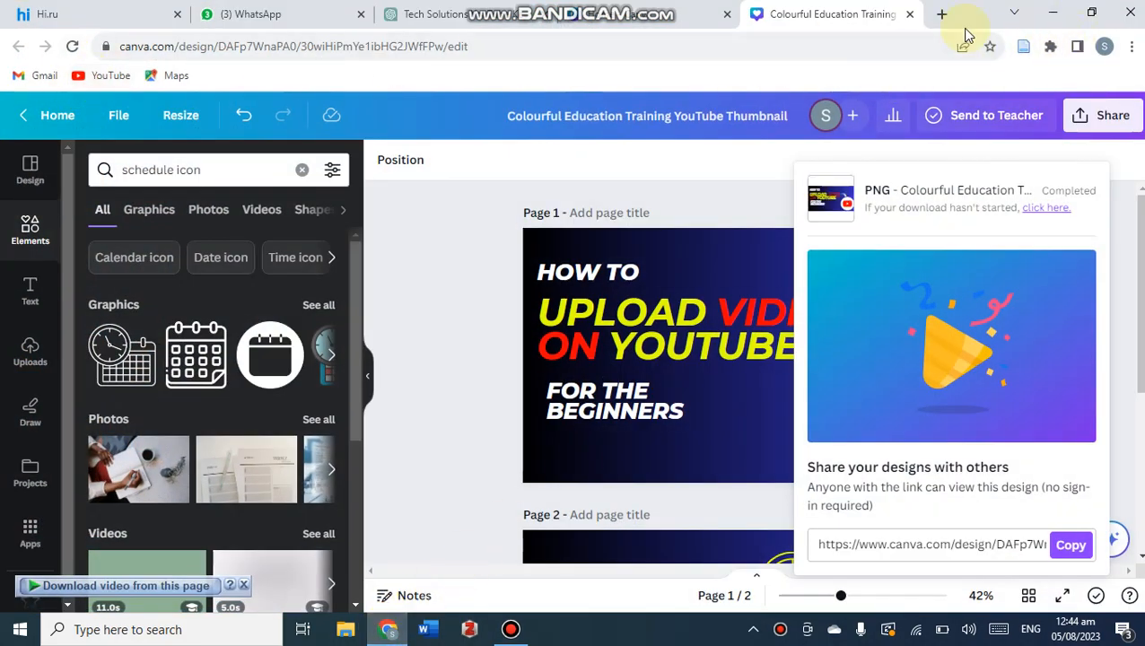
Open YouTube in a new browser tab and go to the video management page of your own channel
{"action": "left_click", "coordinate": [943, 14]}
{"action": "left_click", "coordinate": [111, 75]}
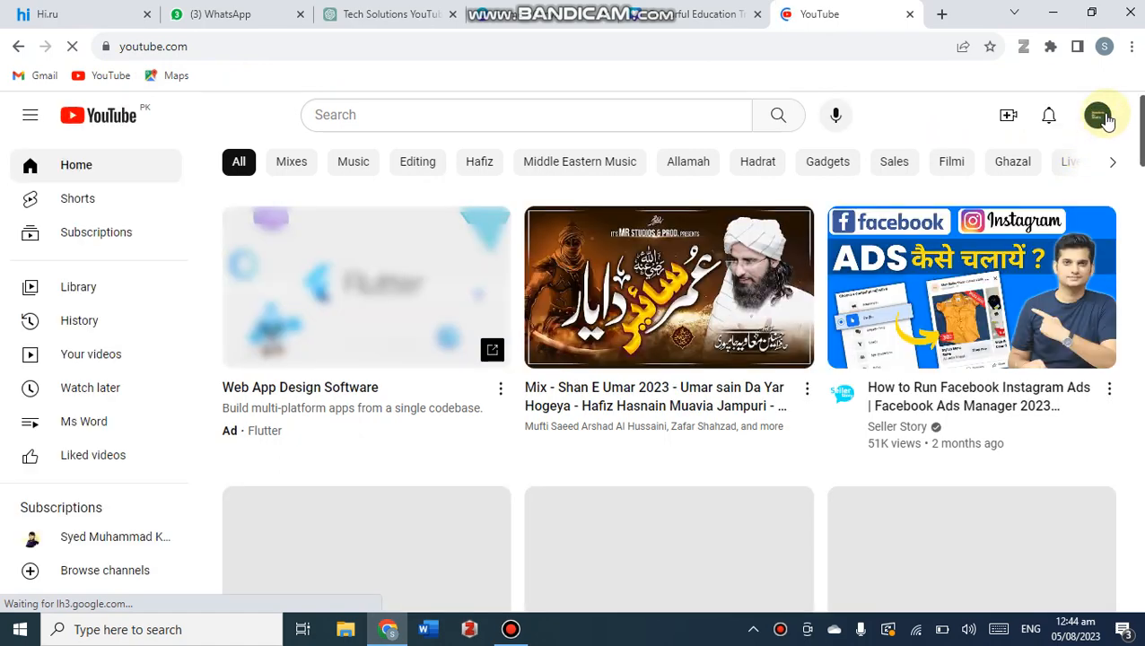
{"action": "left_click", "coordinate": [1102, 116]}
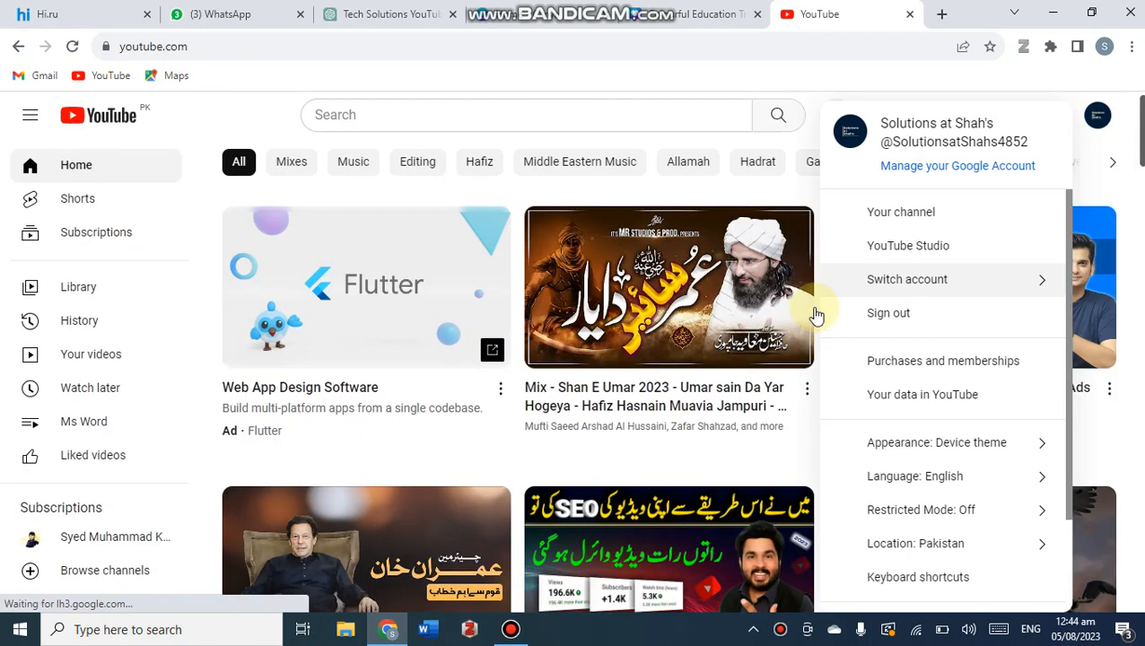
{"action": "left_click", "coordinate": [921, 212]}
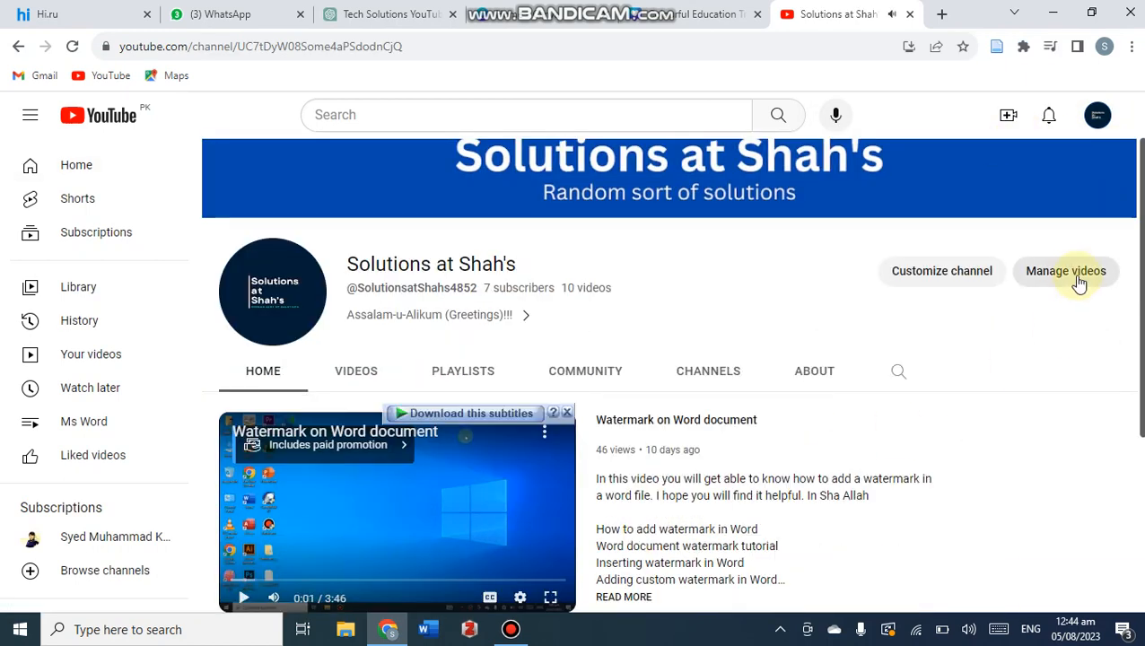
{"action": "left_click", "coordinate": [1080, 281]}
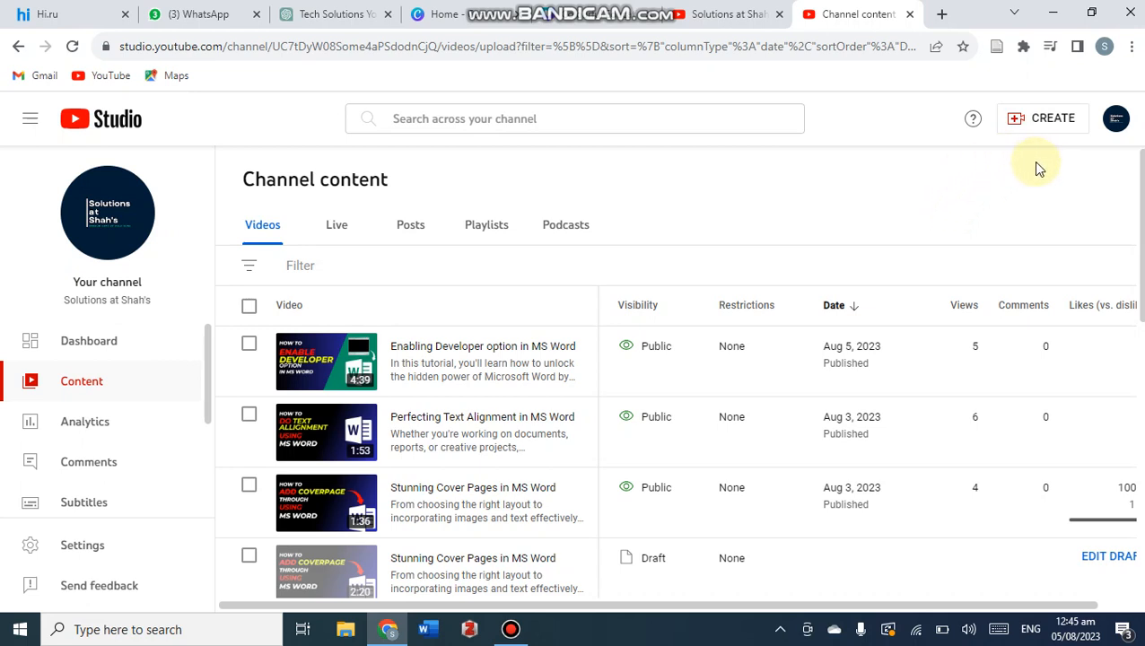
{"action": "left_click", "coordinate": [1052, 118]}
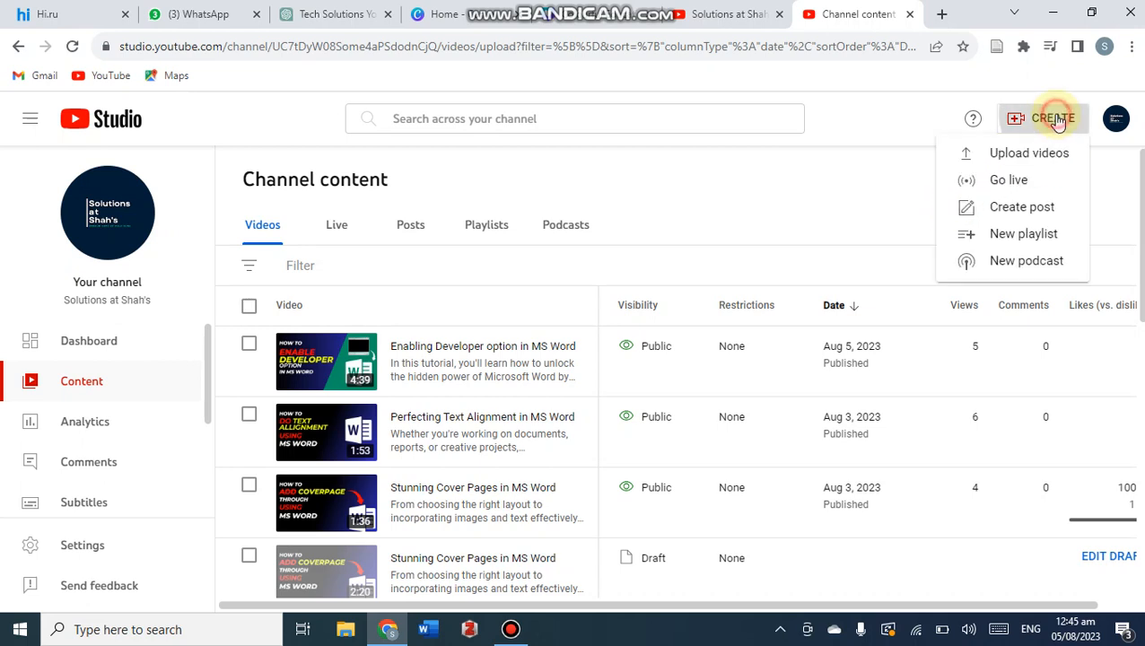
{"action": "left_click", "coordinate": [1009, 158]}
{"action": "left_click", "coordinate": [554, 458]}
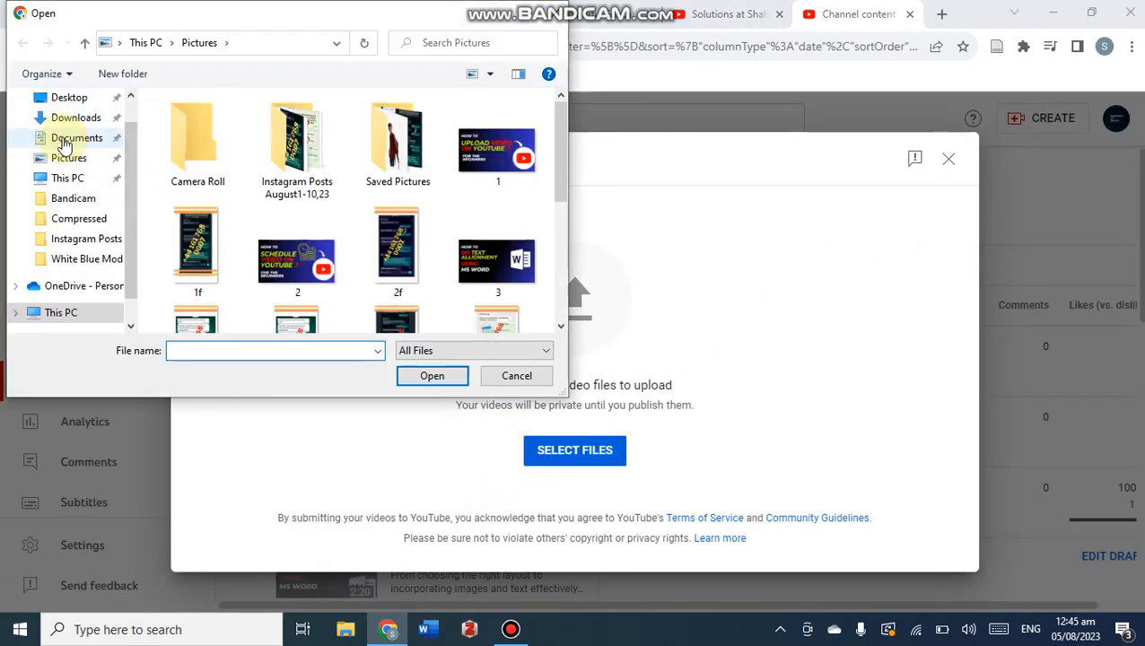
{"action": "left_click", "coordinate": [75, 199]}
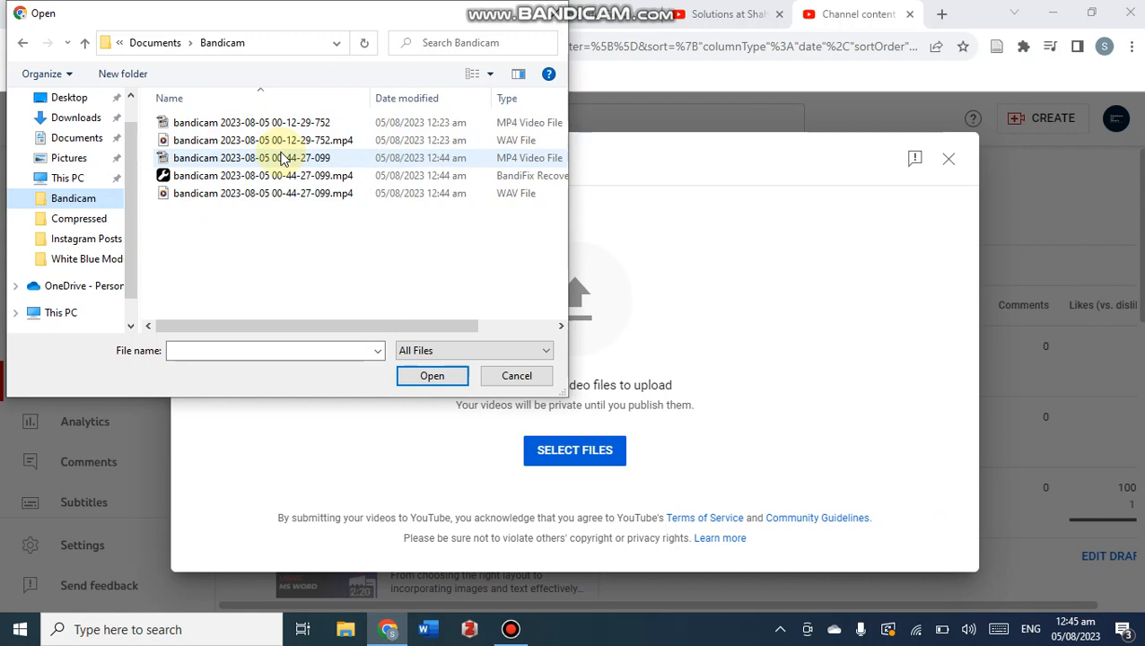
{"action": "left_click", "coordinate": [281, 126]}
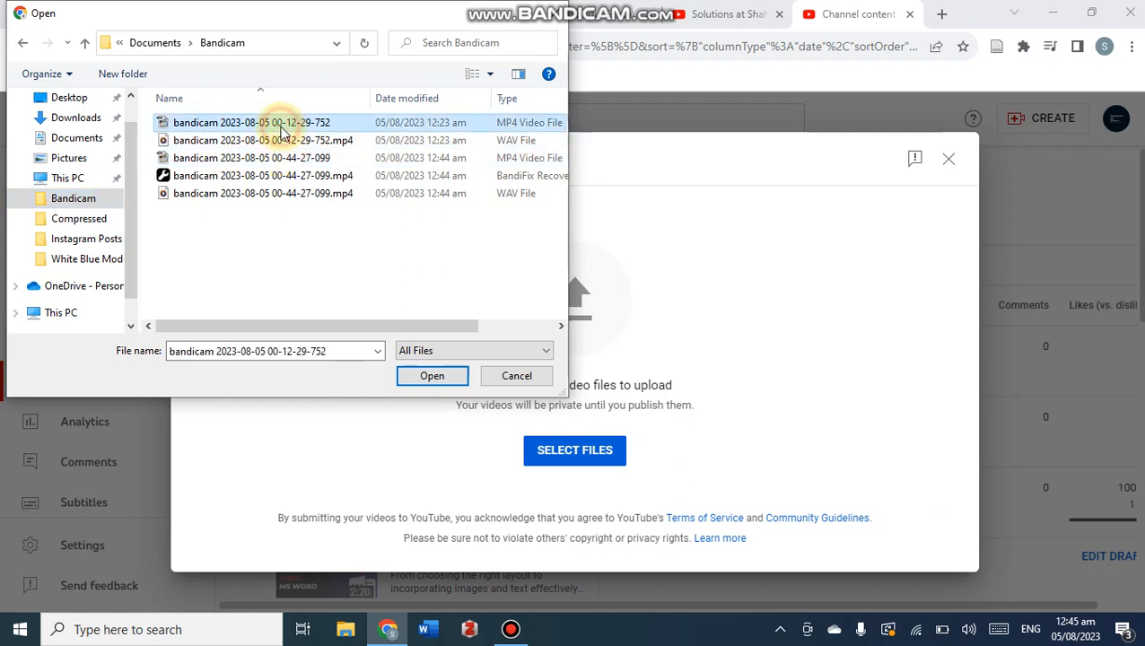
{"action": "left_click", "coordinate": [431, 376]}
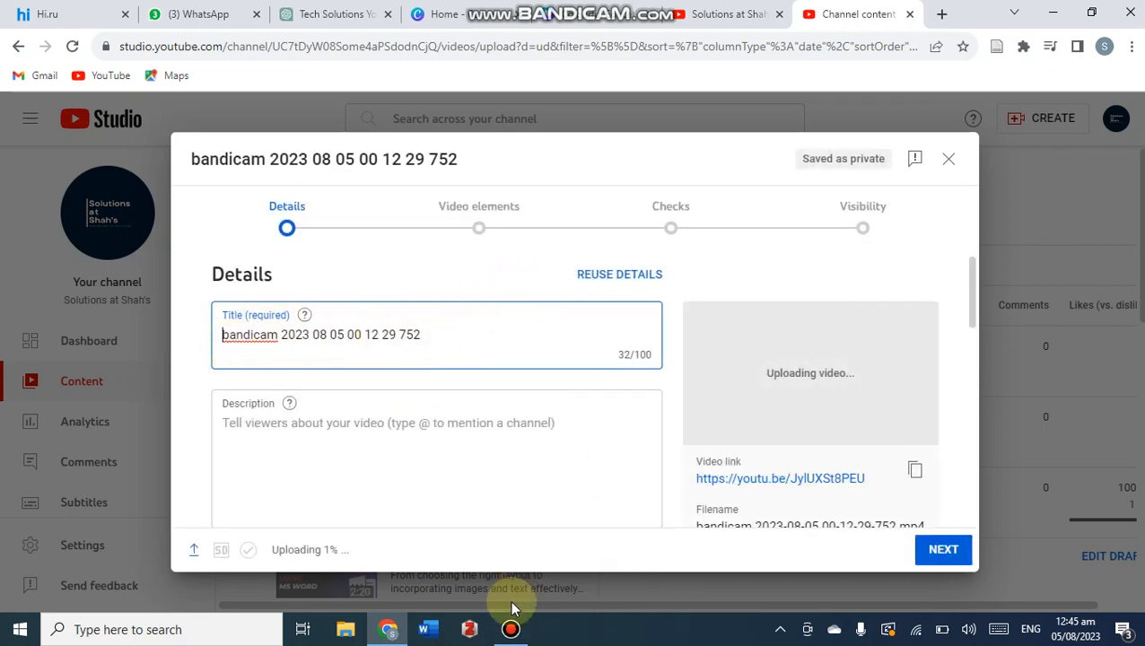
{"action": "left_click", "coordinate": [510, 631]}
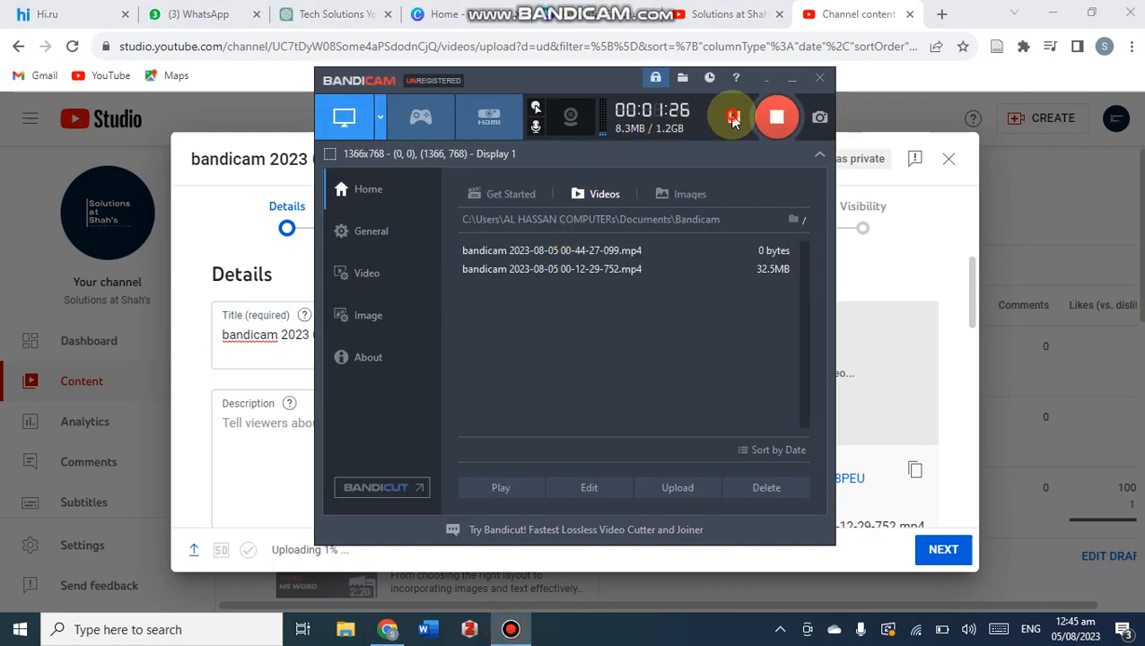
{"action": "left_click", "coordinate": [734, 116]}
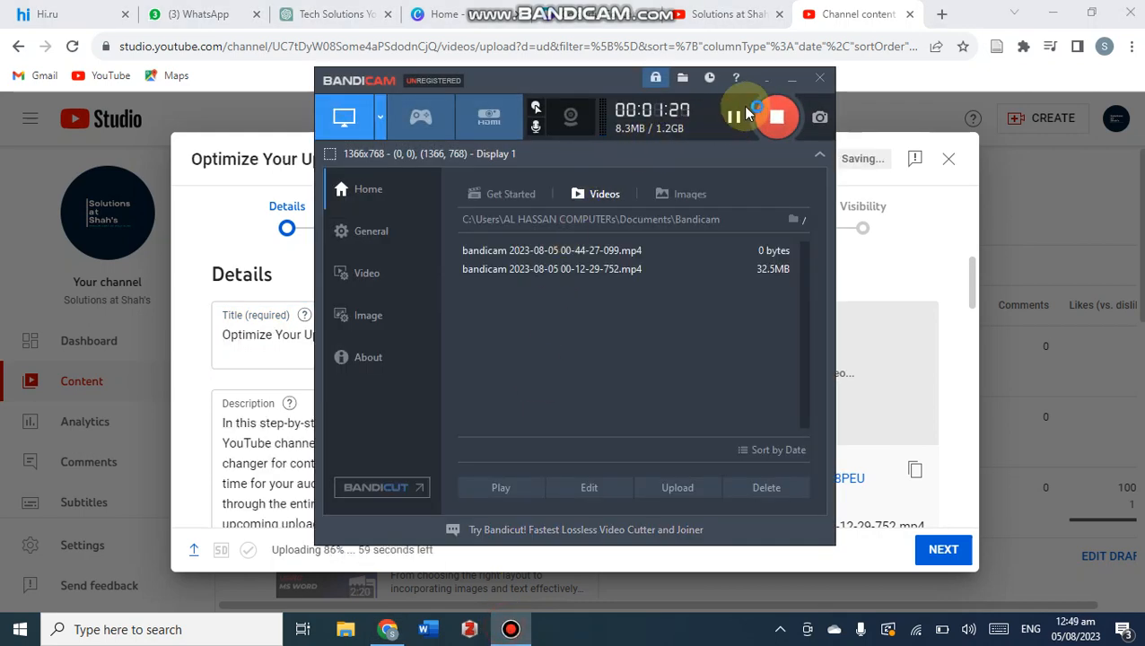
{"action": "left_click", "coordinate": [791, 79]}
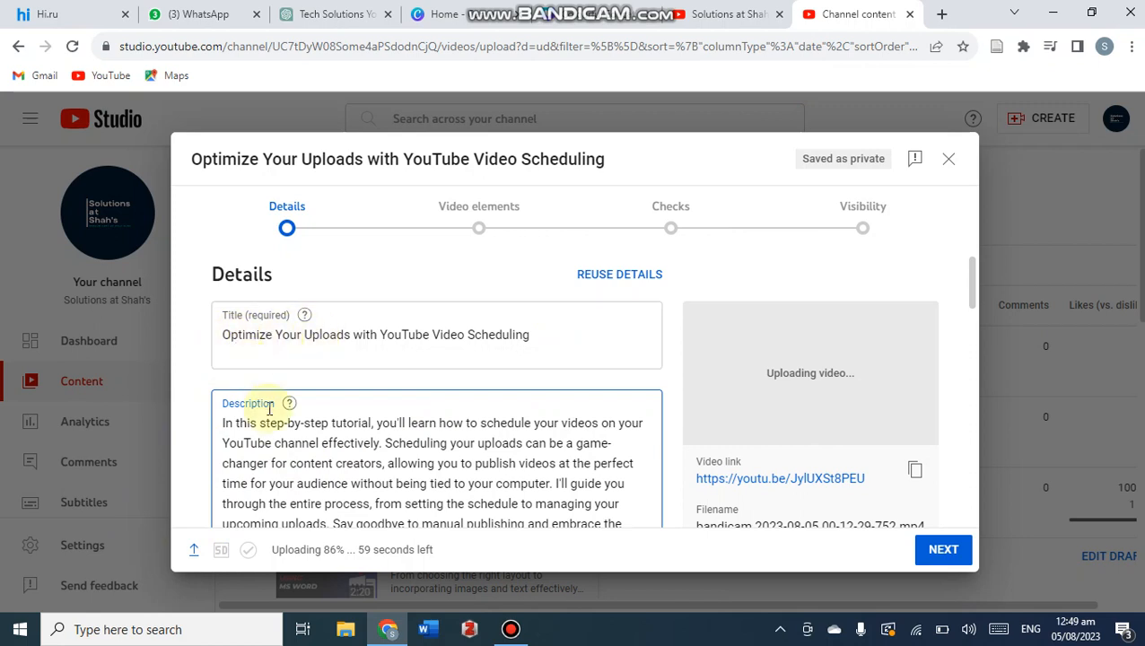
Upload the image "2" from the Pictures folder as the video's custom thumbnail
{"action": "scroll", "coordinate": [269, 409], "scroll_direction": "down", "scroll_amount": 1}
{"action": "scroll", "coordinate": [269, 409], "scroll_direction": "down", "scroll_amount": 8}
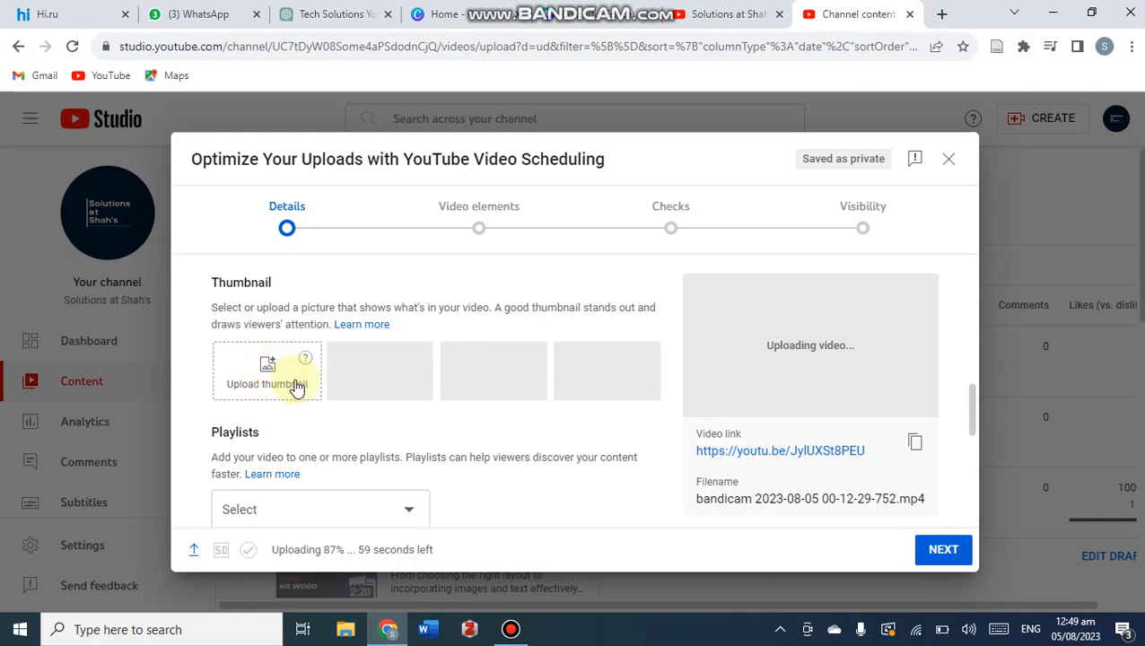
{"action": "left_click", "coordinate": [265, 377]}
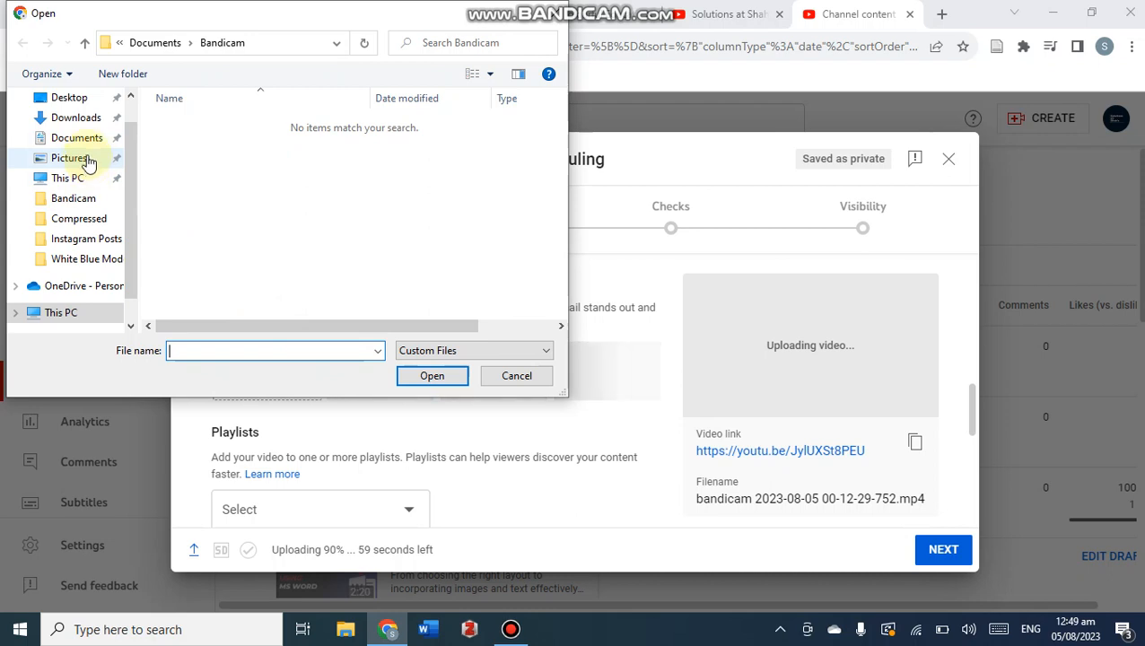
{"action": "left_click", "coordinate": [84, 159]}
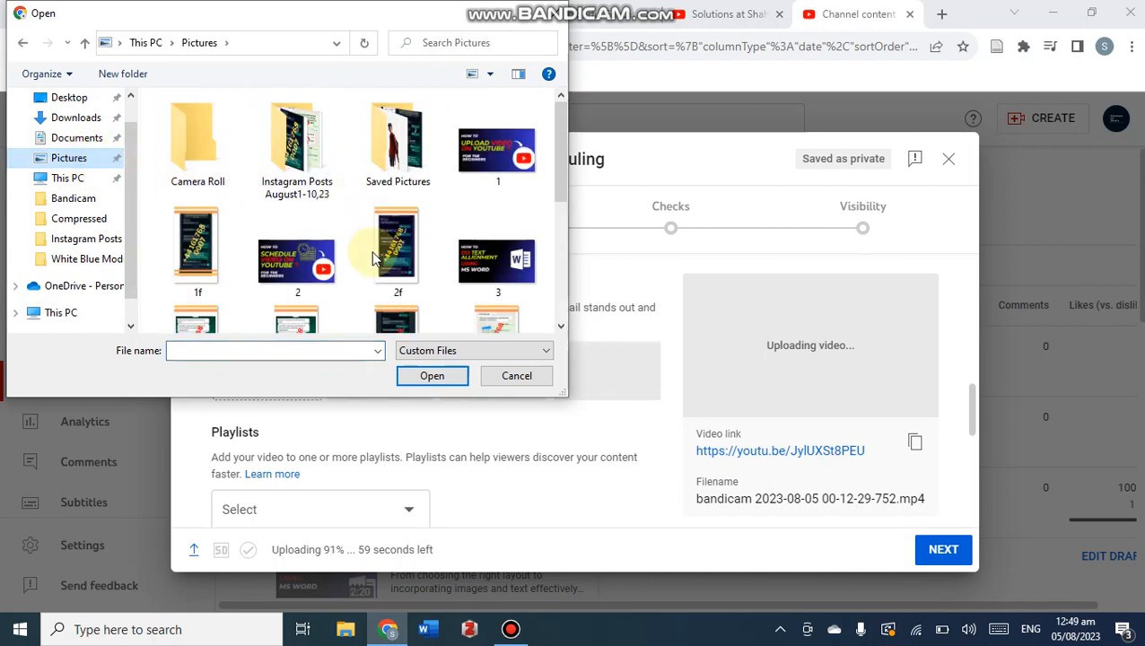
{"action": "scroll", "coordinate": [375, 256], "scroll_direction": "down", "scroll_amount": 5}
{"action": "scroll", "coordinate": [376, 259], "scroll_direction": "up", "scroll_amount": 2}
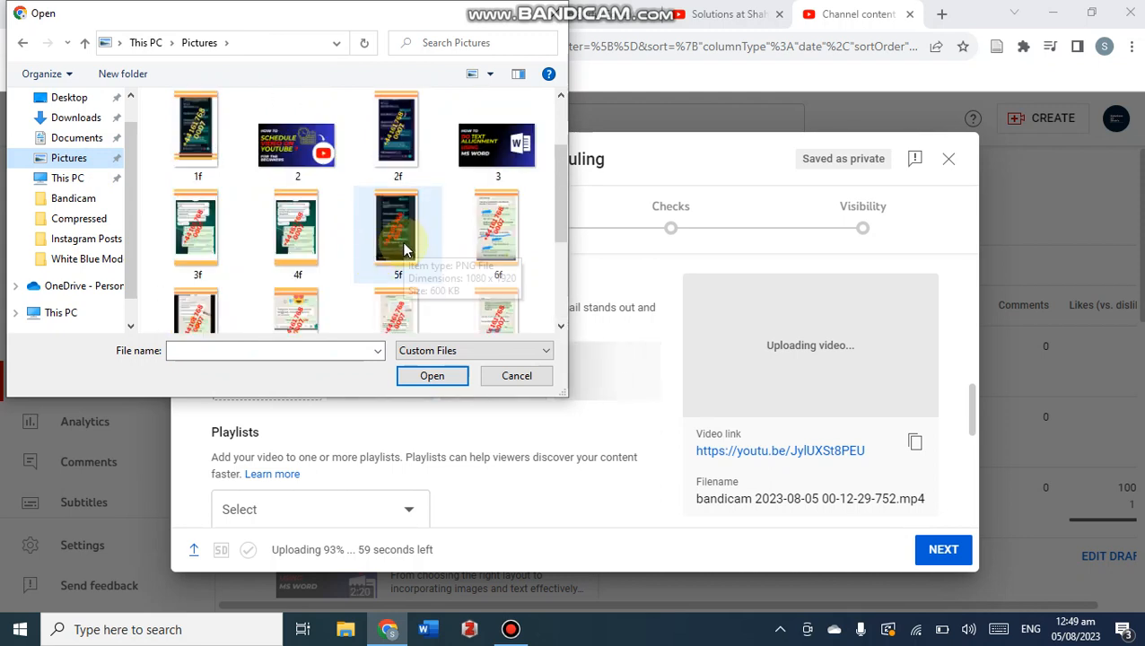
{"action": "left_click", "coordinate": [290, 149]}
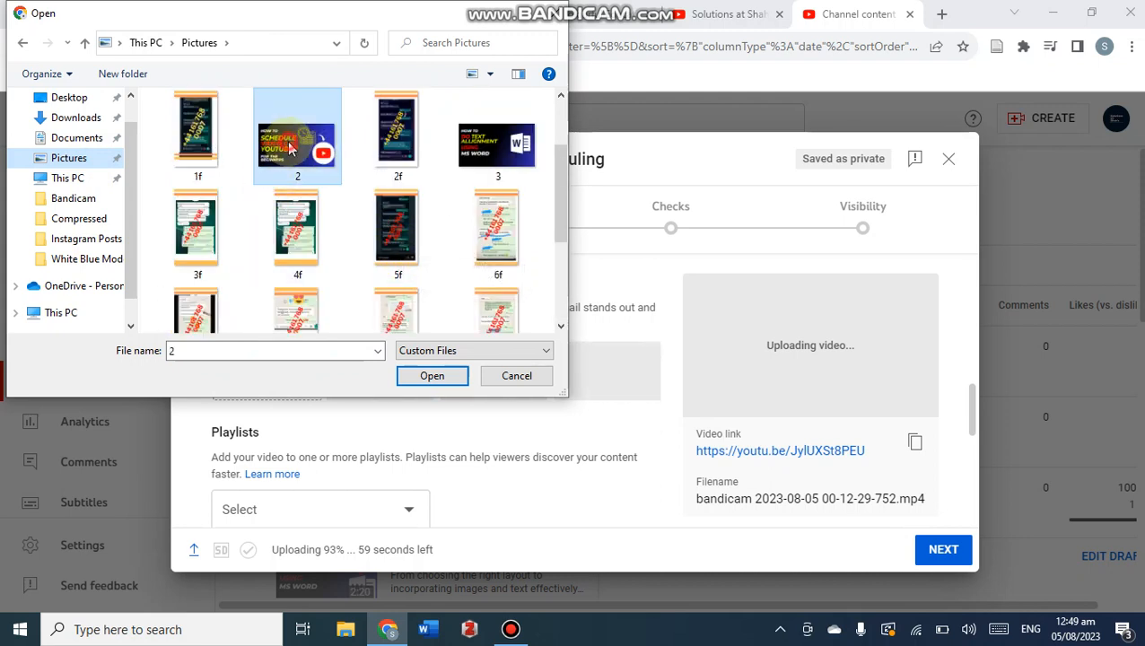
{"action": "left_click", "coordinate": [432, 378]}
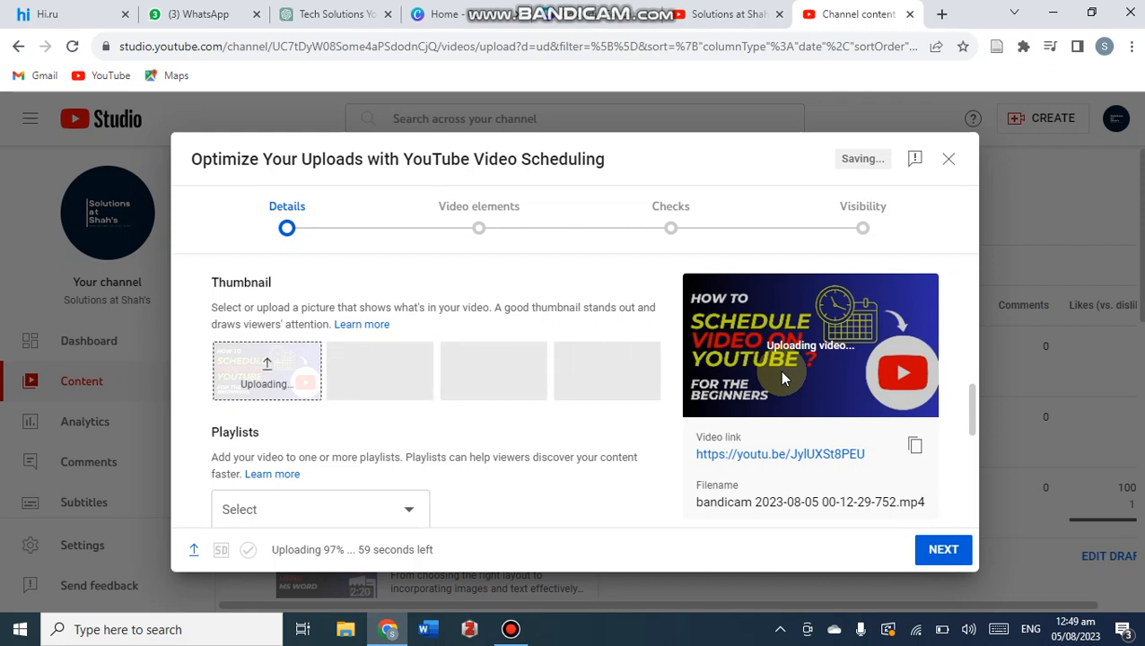
Start a new playlist for the video and title it "Youtube"
{"action": "scroll", "coordinate": [183, 421], "scroll_direction": "down", "scroll_amount": 2}
{"action": "left_click", "coordinate": [417, 340]}
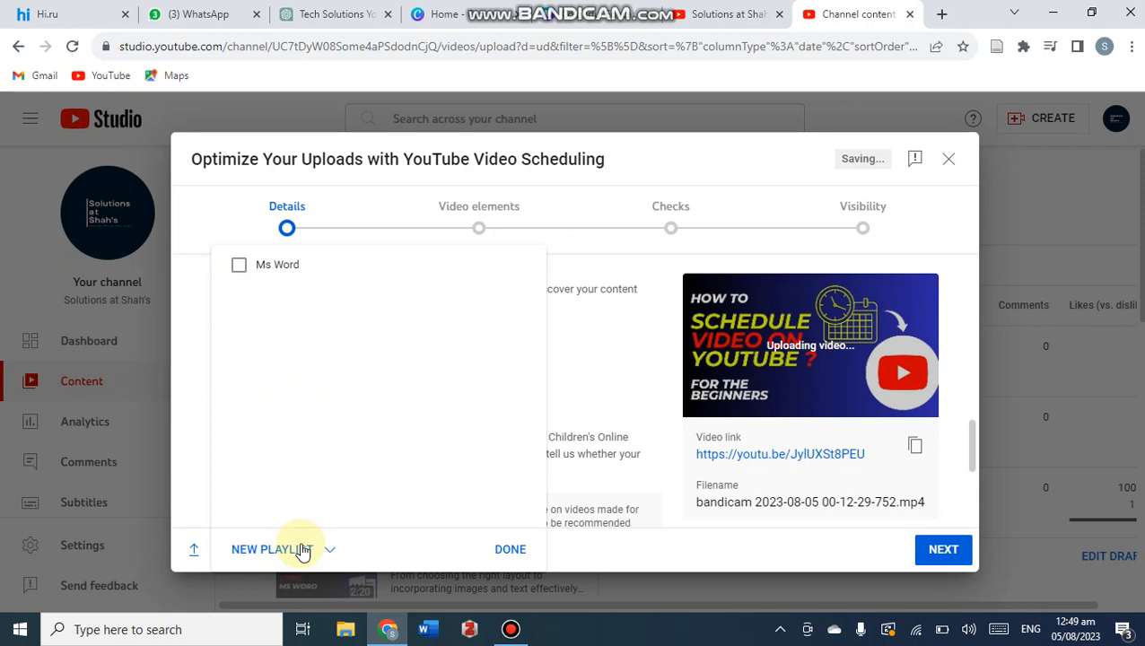
{"action": "left_click", "coordinate": [308, 555]}
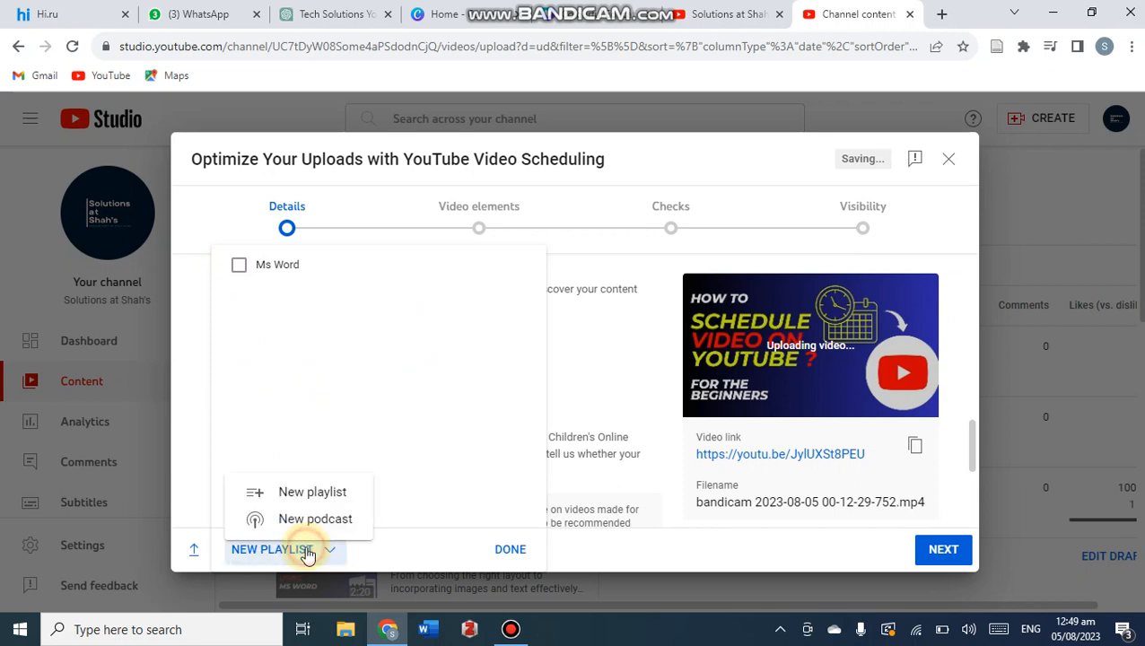
{"action": "left_click", "coordinate": [301, 493]}
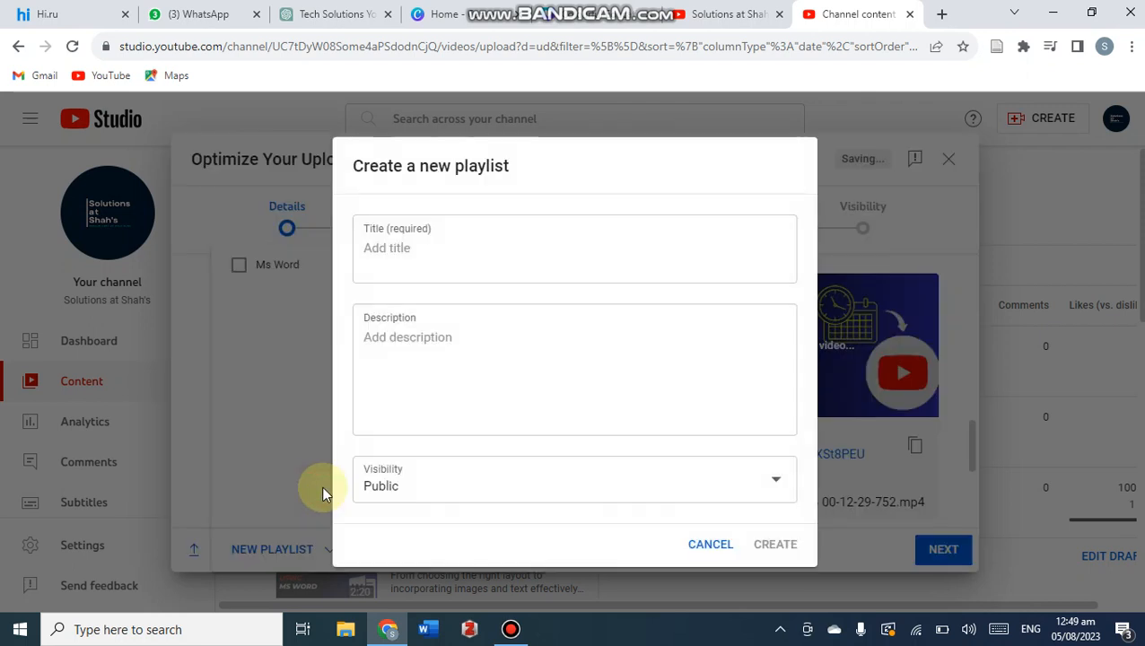
{"action": "left_click", "coordinate": [393, 248]}
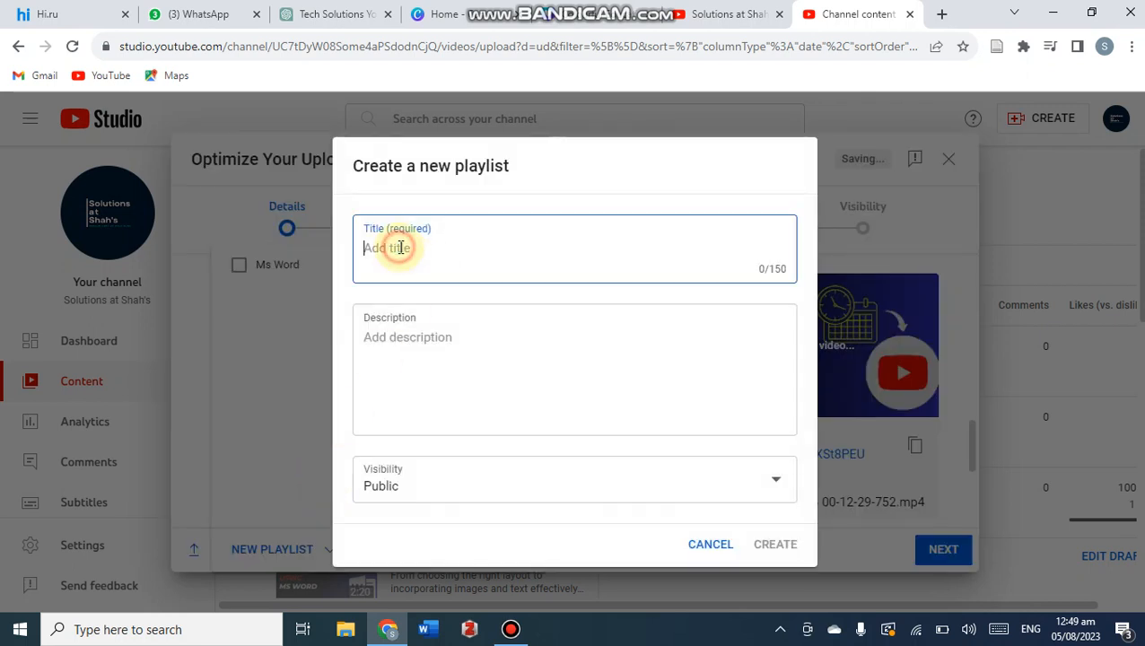
{"action": "type", "text": "Youtube"}
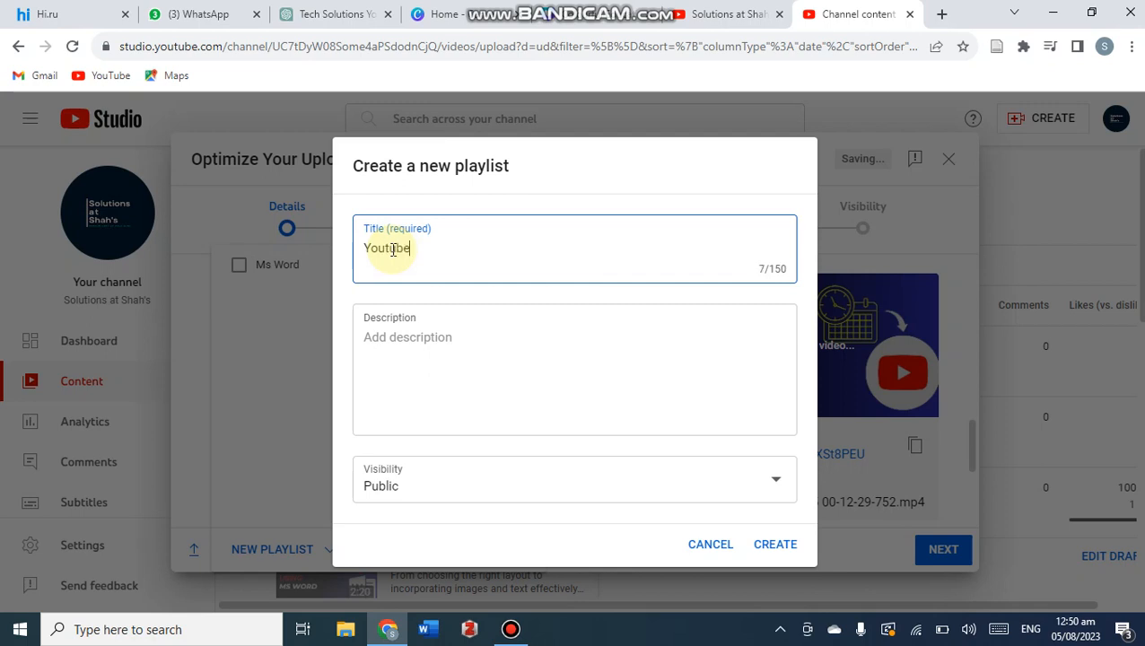
Describe the playlist as "I will try to teach about youtube related aspects", choose Public visibility, and create it for this video
{"action": "left_click", "coordinate": [428, 347]}
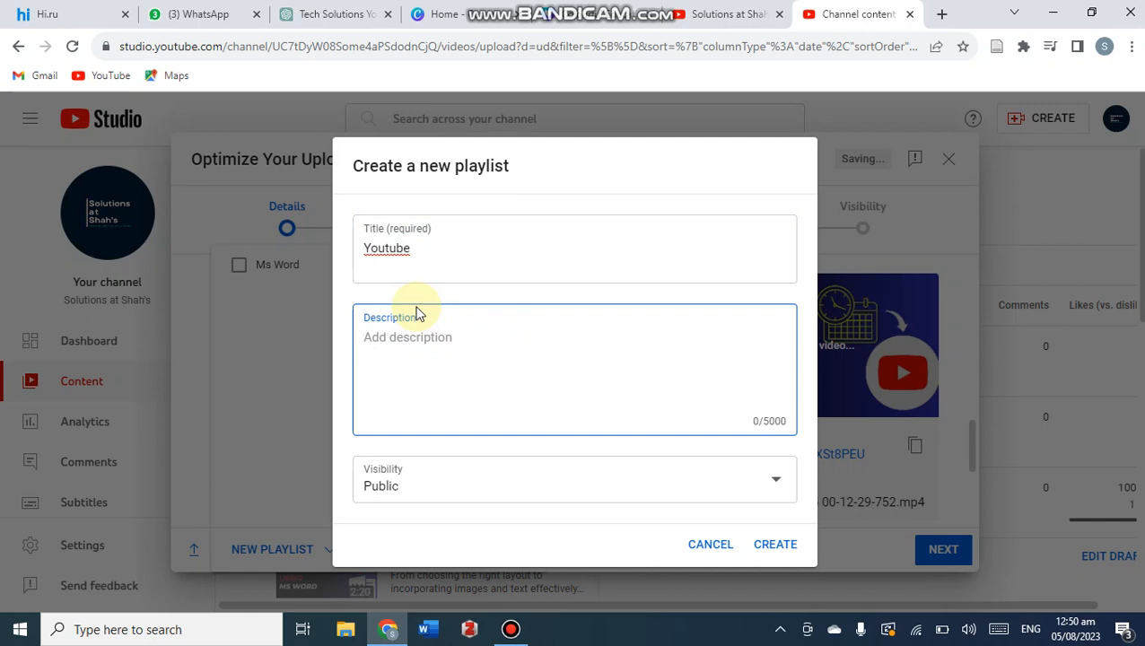
{"action": "type", "text": "I will try to teach abou"}
{"action": "type", "text": "t yo"}
{"action": "key", "text": "BackSpace"}
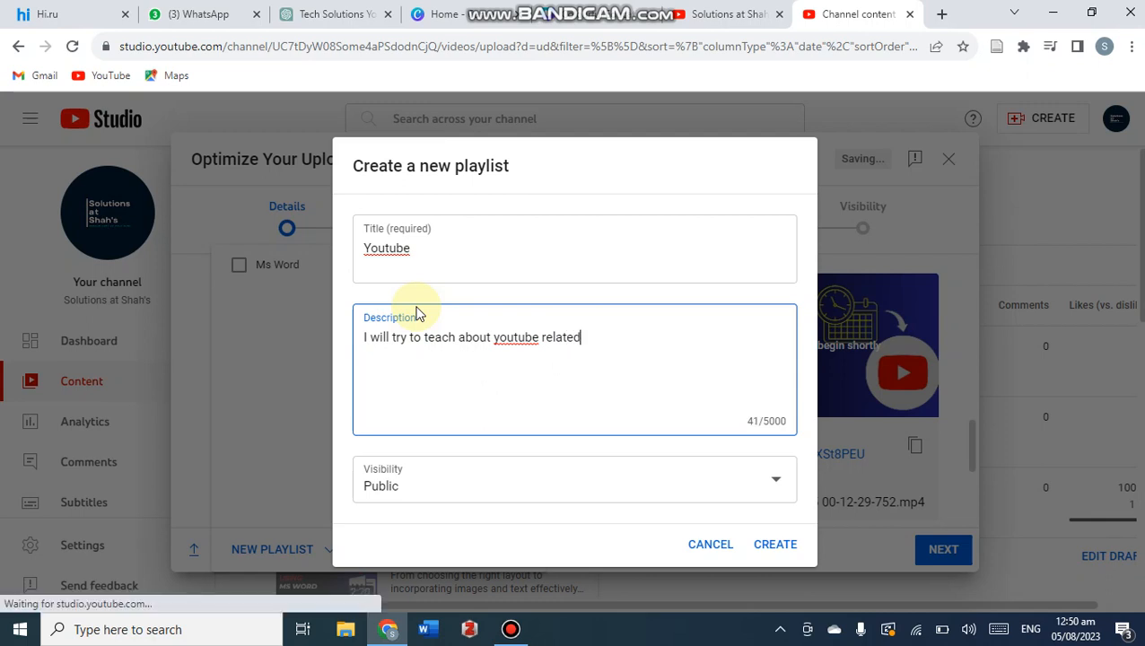
{"action": "type", "text": "aspects"}
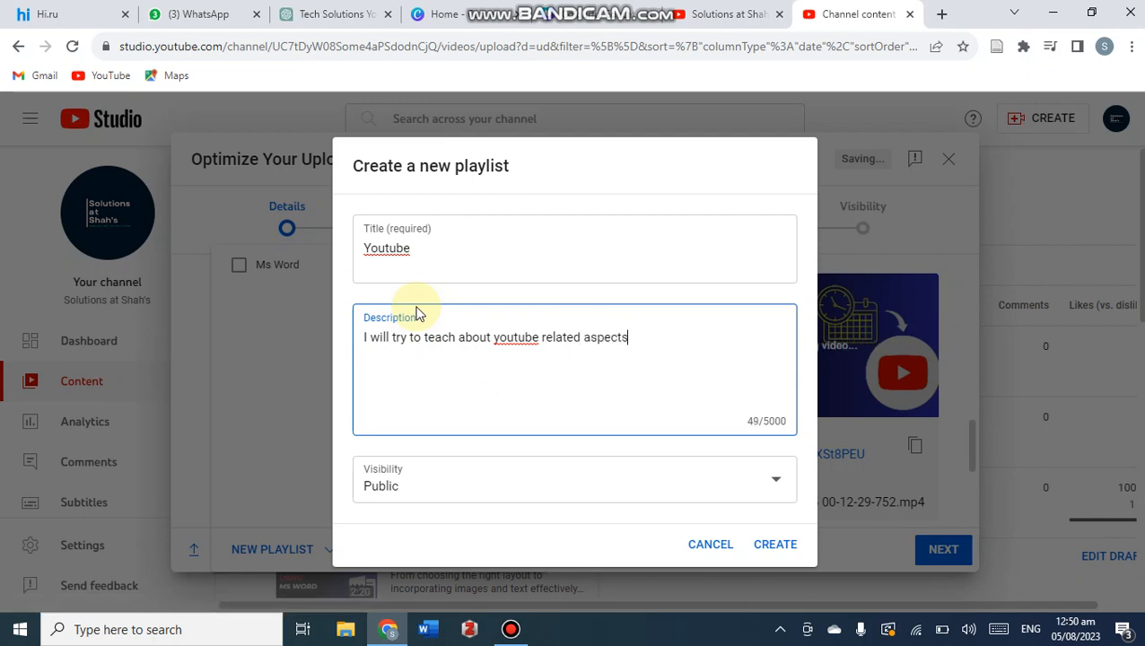
{"action": "left_click", "coordinate": [782, 492]}
{"action": "left_click", "coordinate": [396, 478]}
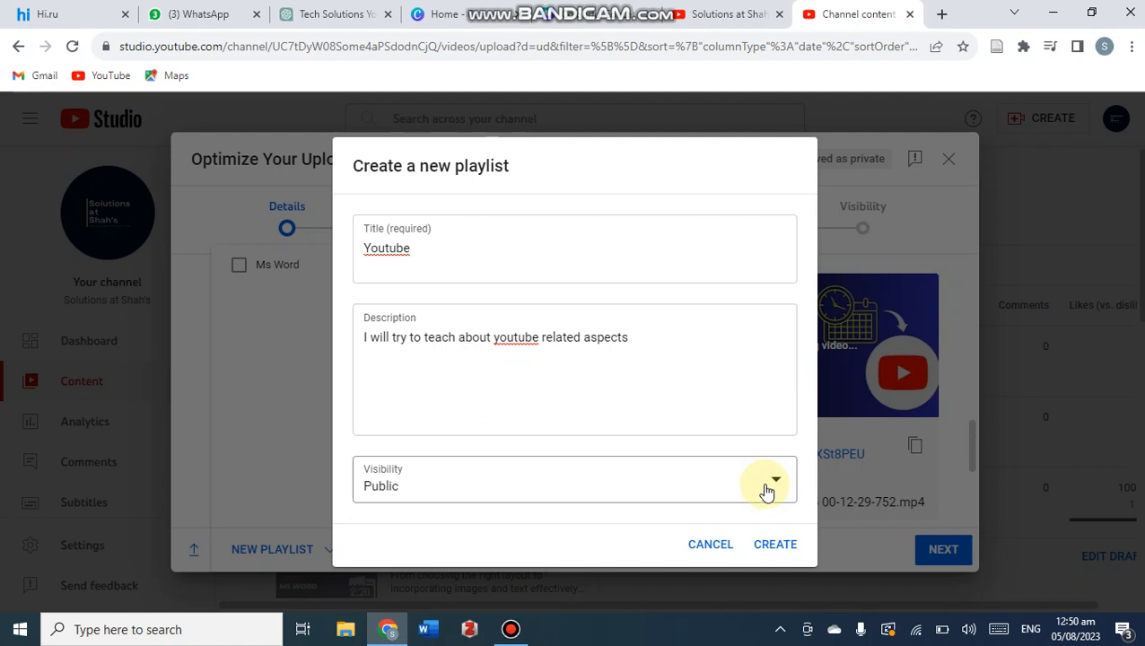
{"action": "left_click", "coordinate": [774, 548]}
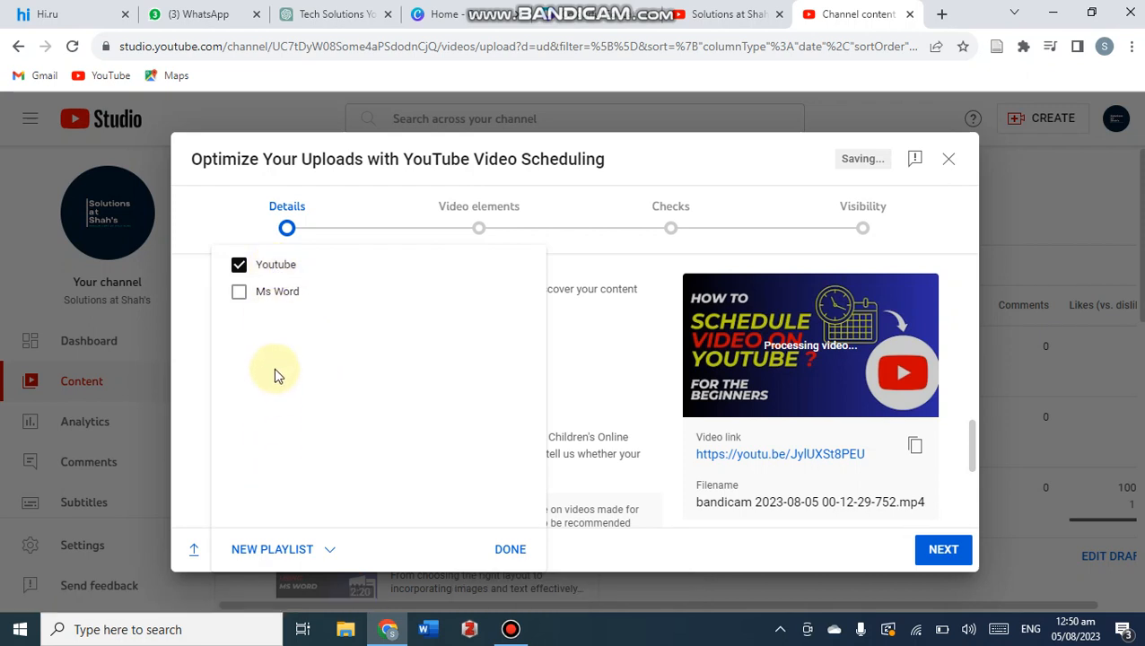
{"action": "left_click", "coordinate": [503, 552]}
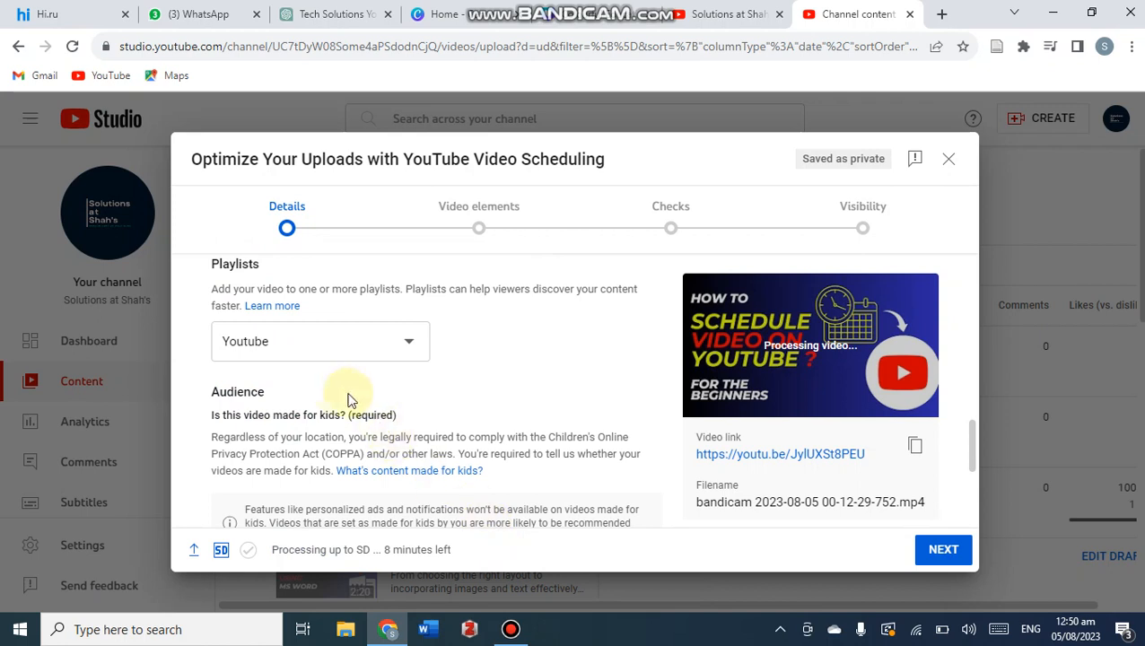
Set the video's audience to "No, it's not made for kids"
{"action": "scroll", "coordinate": [324, 388], "scroll_direction": "down", "scroll_amount": 3}
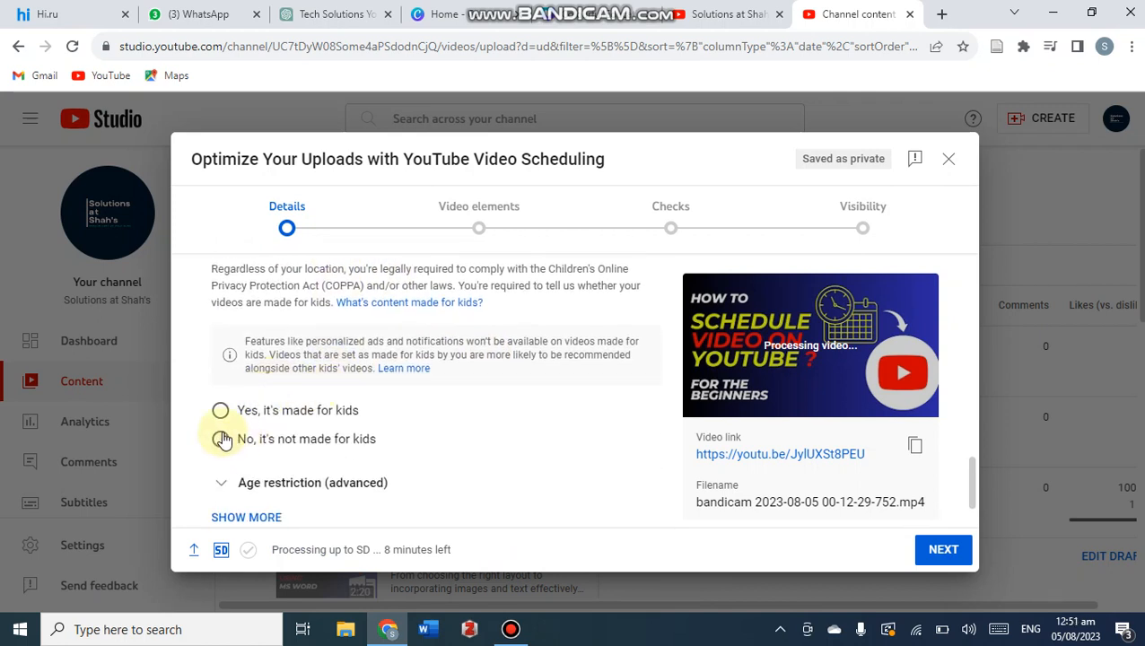
{"action": "left_click", "coordinate": [222, 438]}
{"action": "scroll", "coordinate": [278, 435], "scroll_direction": "down", "scroll_amount": 1}
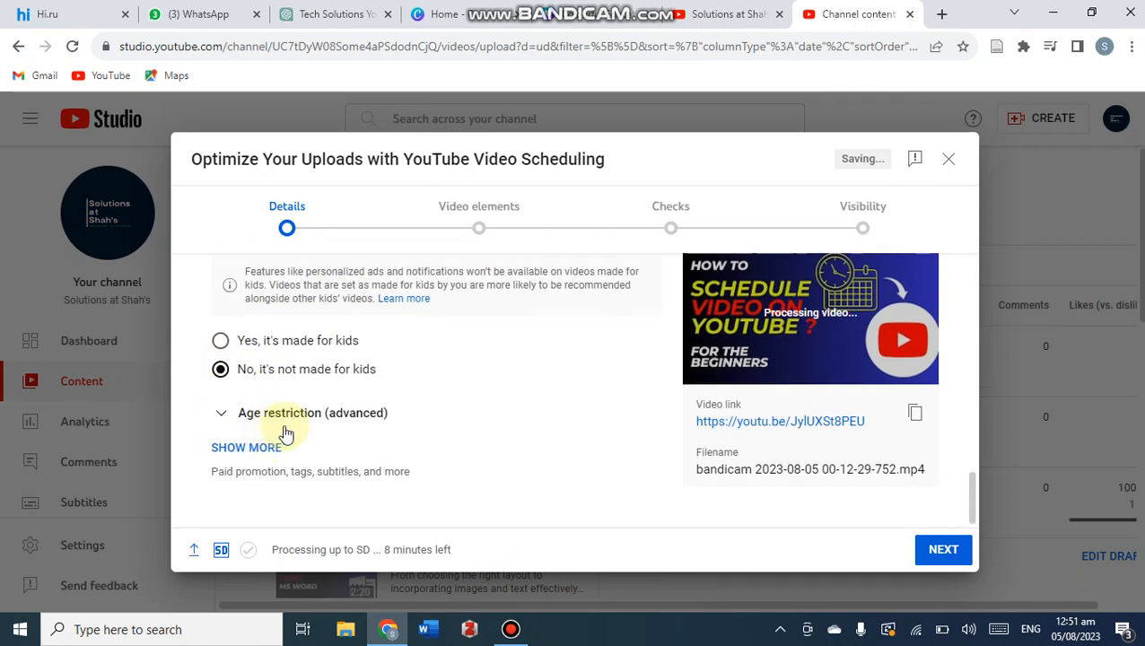
Add English subtitles to the video with the Auto-sync option and finish without entering any caption text
{"action": "scroll", "coordinate": [513, 279], "scroll_direction": "up", "scroll_amount": 15}
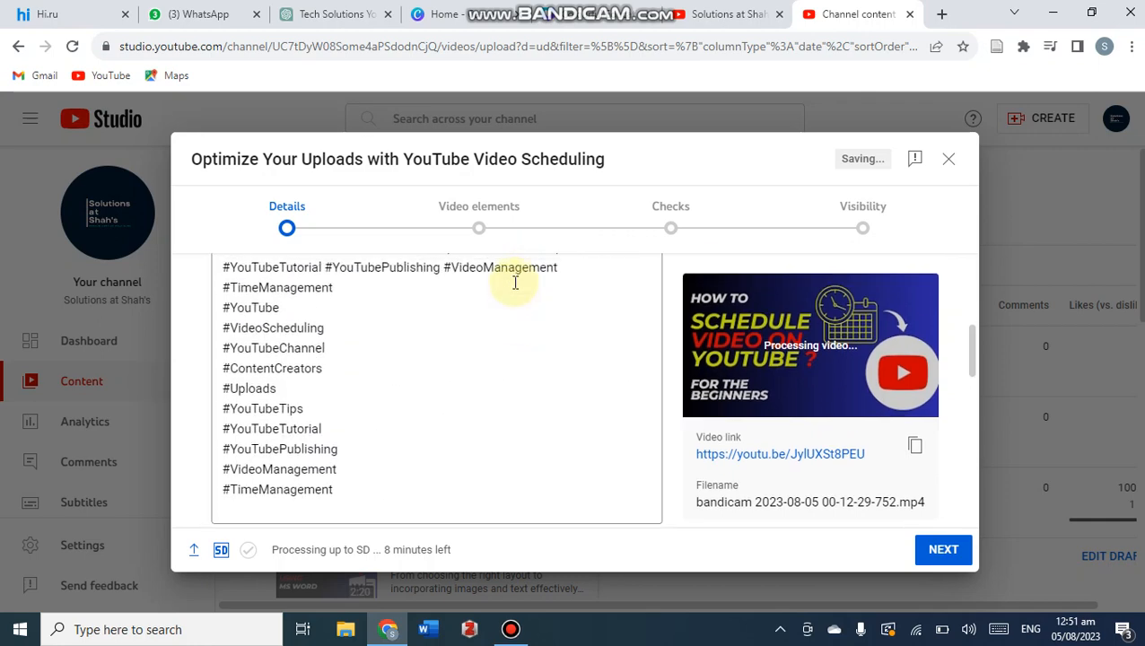
{"action": "left_click", "coordinate": [476, 240]}
{"action": "left_click", "coordinate": [478, 238]}
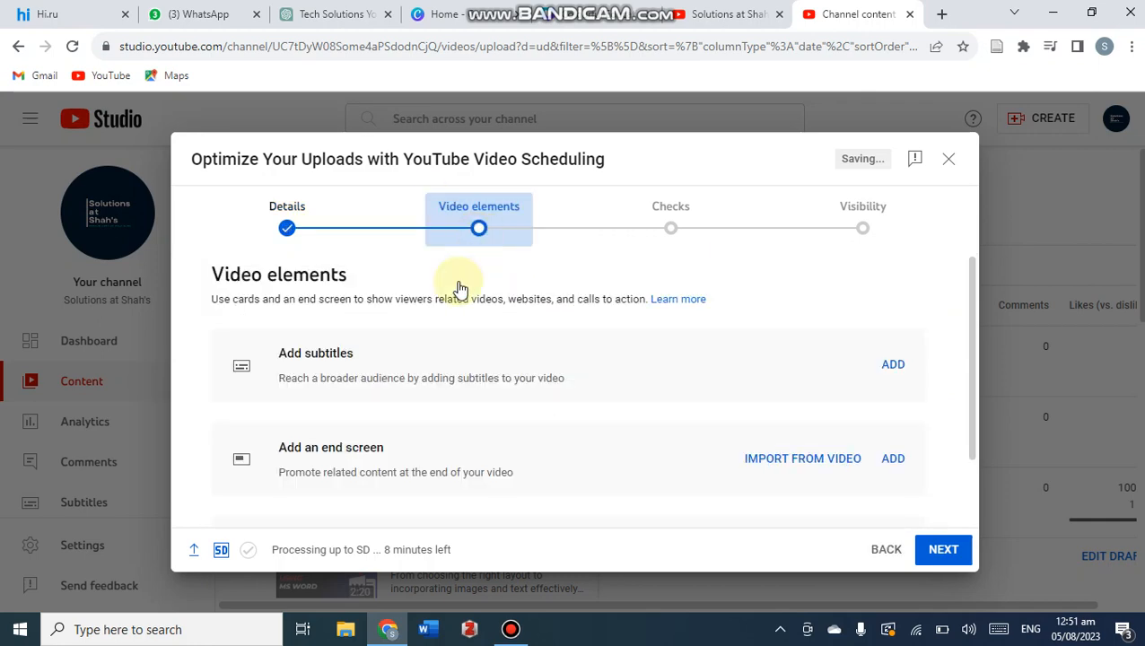
{"action": "left_click", "coordinate": [894, 365]}
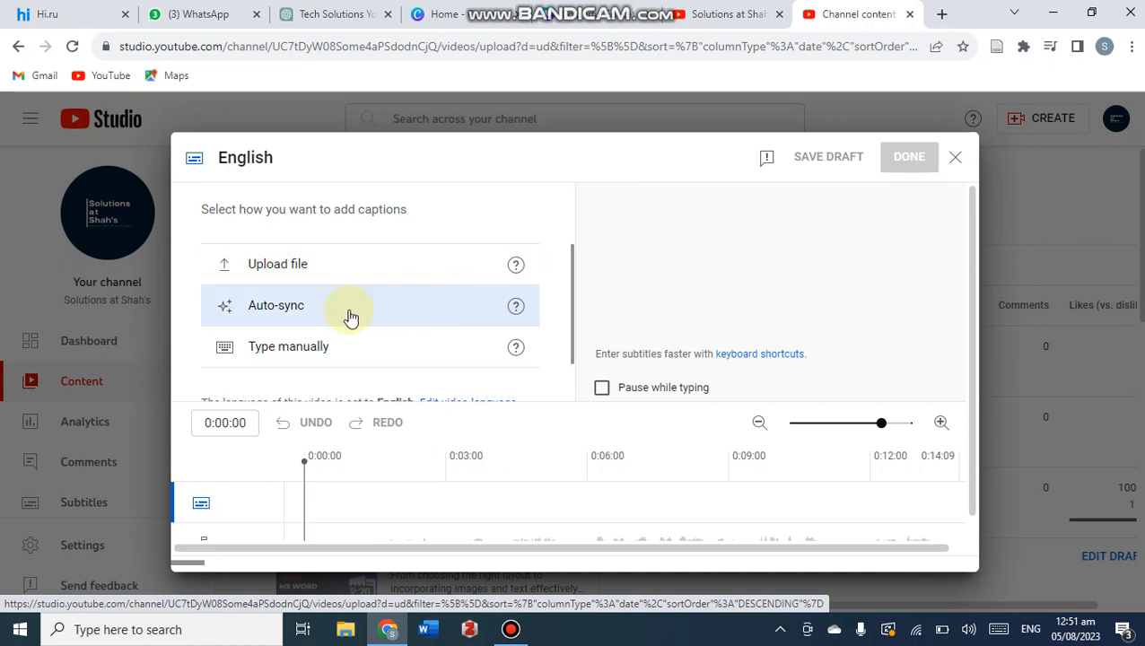
{"action": "left_click", "coordinate": [318, 302]}
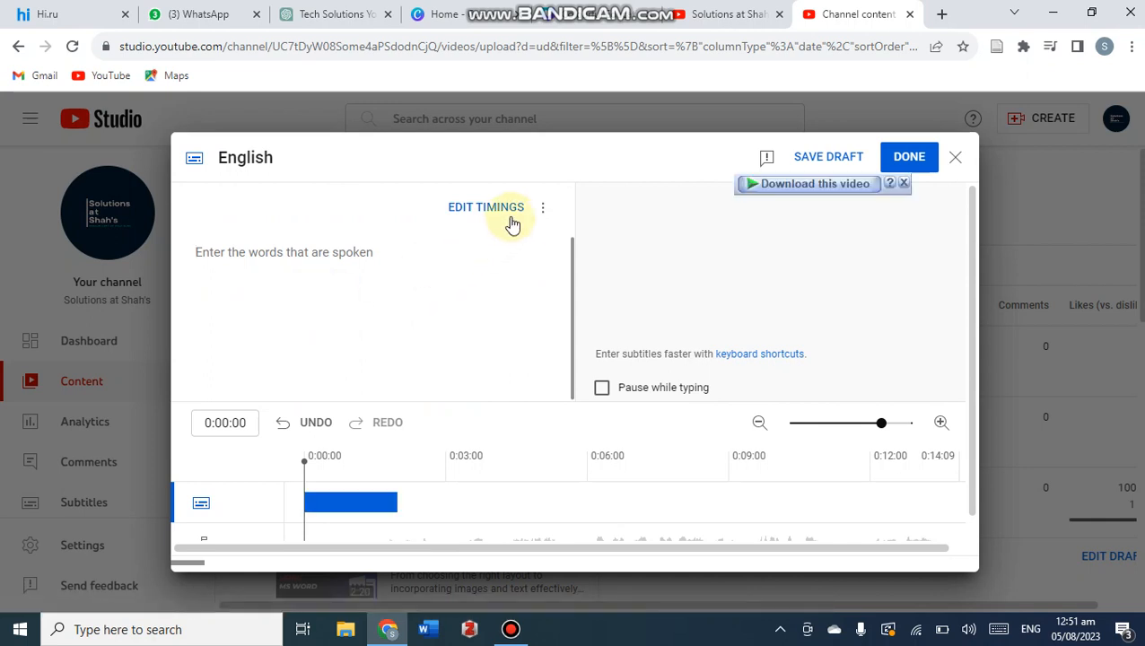
{"action": "left_click", "coordinate": [909, 160]}
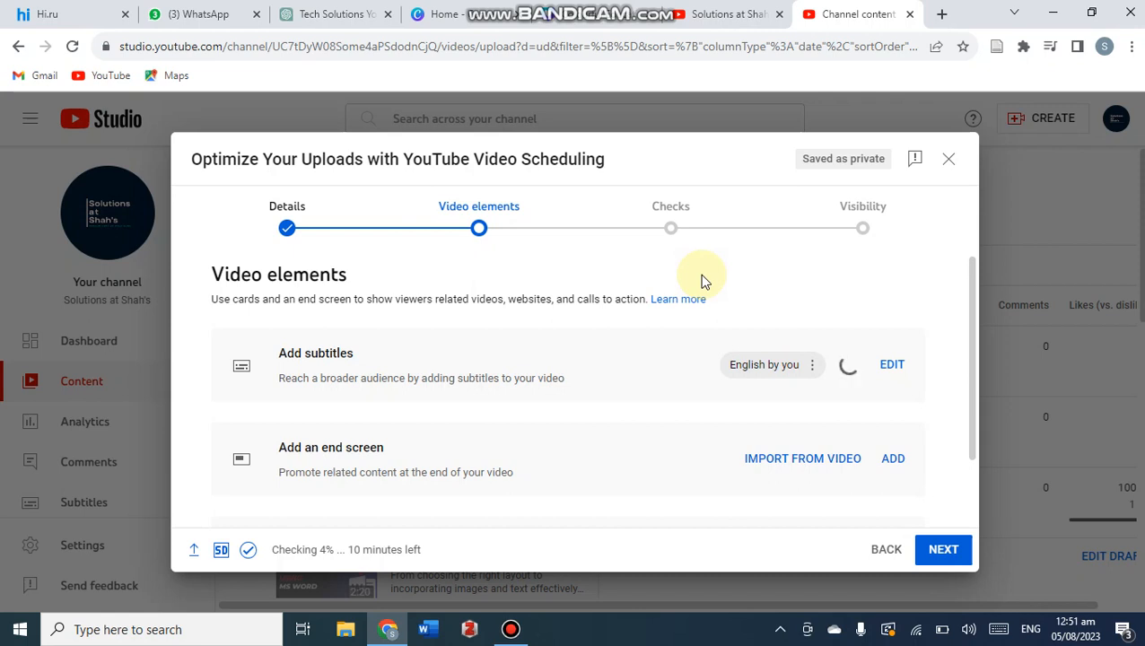
Move on through the copyright checks to the visibility stage and choose to schedule the video
{"action": "left_click", "coordinate": [673, 232]}
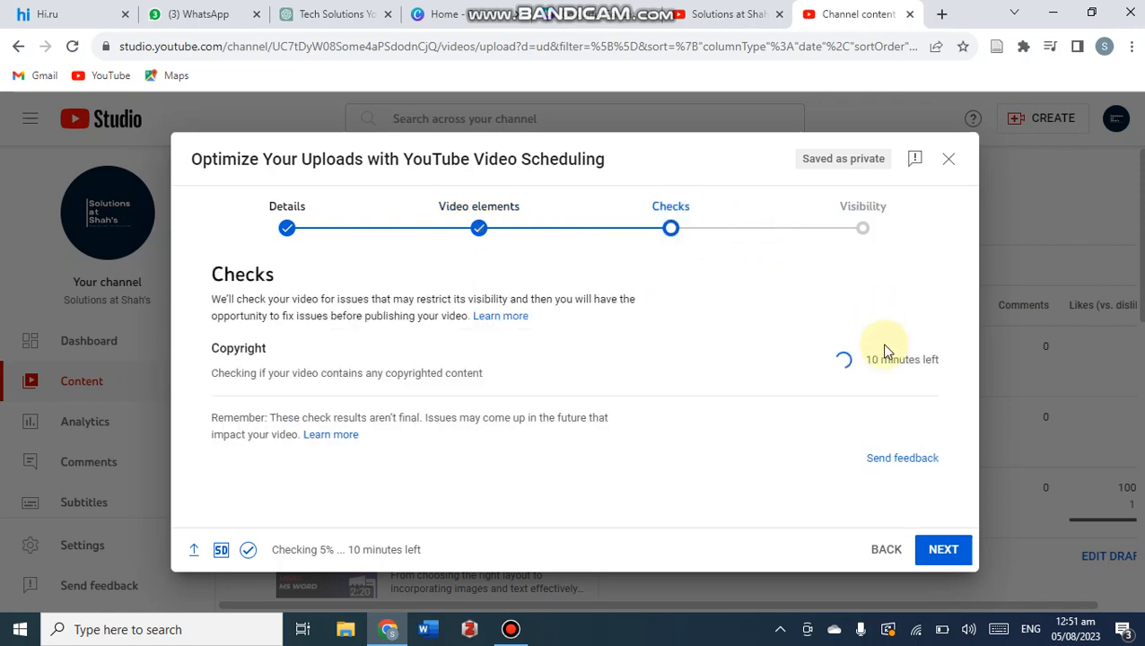
{"action": "left_click", "coordinate": [849, 235]}
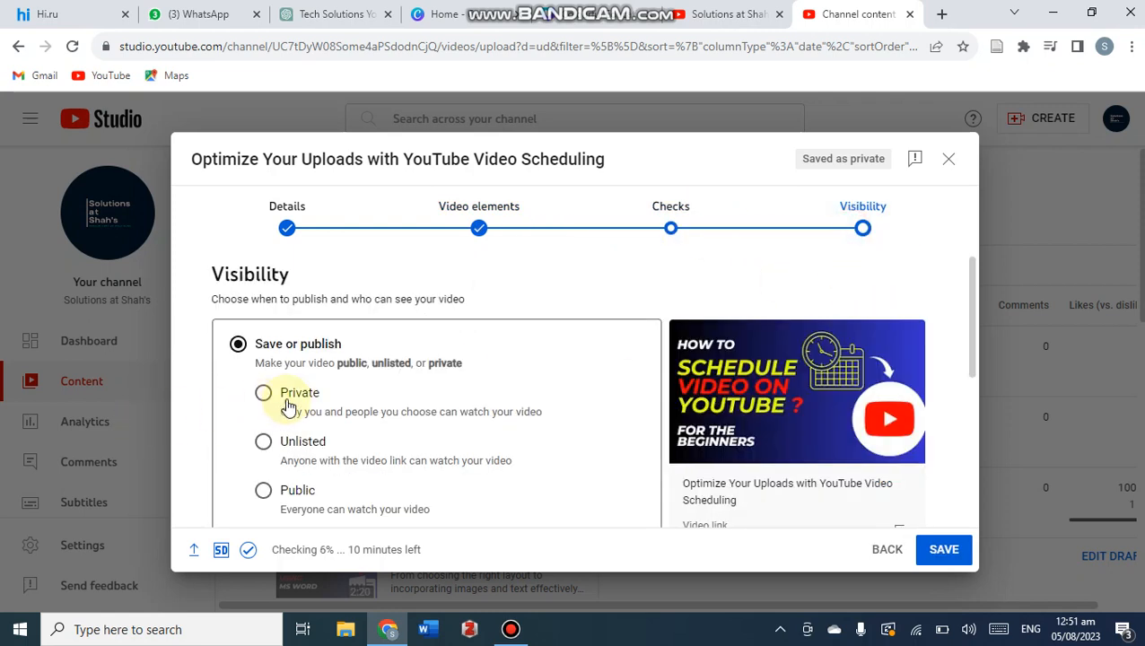
{"action": "scroll", "coordinate": [287, 406], "scroll_direction": "down", "scroll_amount": 1}
{"action": "left_click", "coordinate": [269, 418]}
{"action": "scroll", "coordinate": [273, 430], "scroll_direction": "down", "scroll_amount": 2}
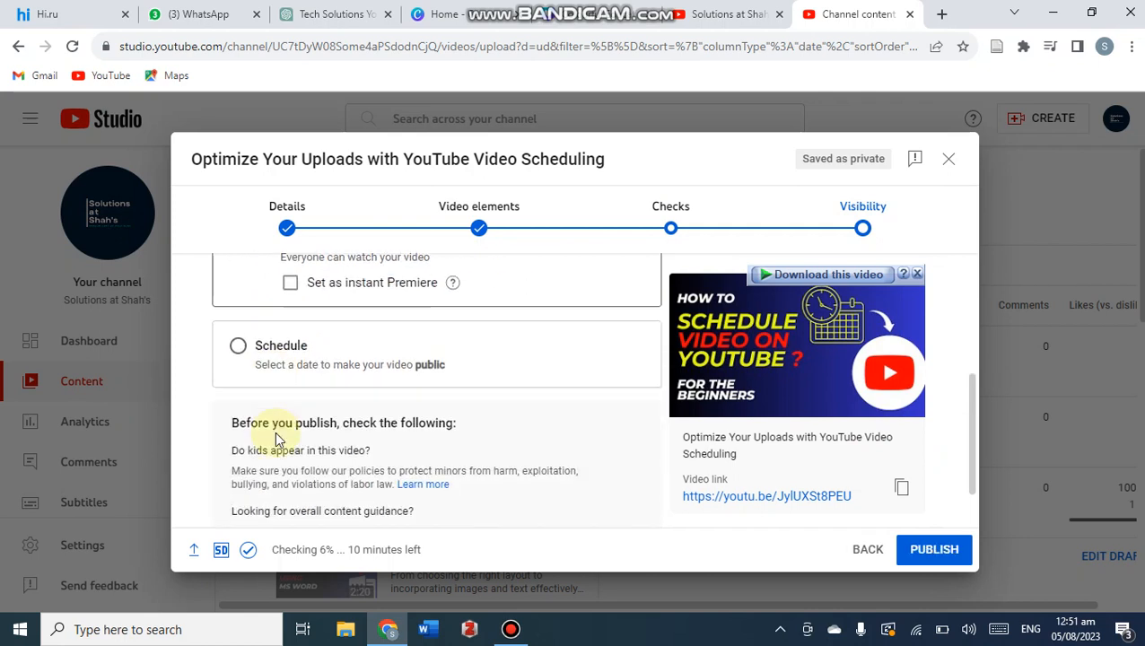
{"action": "left_click", "coordinate": [239, 349]}
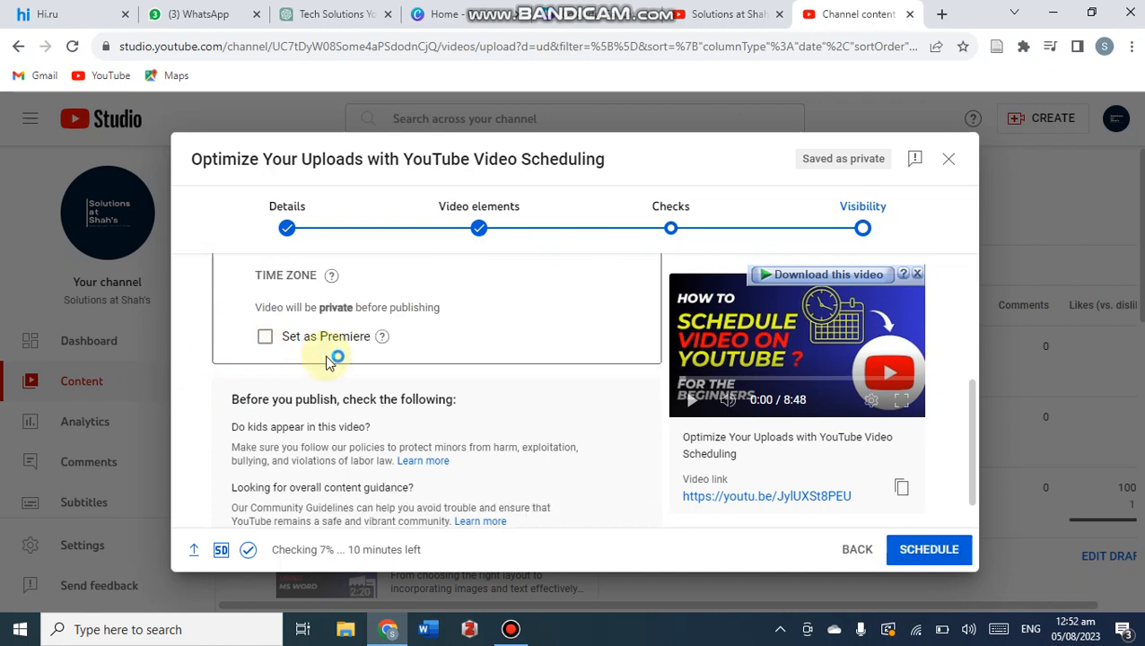
Set the scheduled publication date to Aug 5, 2023
{"action": "scroll", "coordinate": [325, 363], "scroll_direction": "up", "scroll_amount": 2}
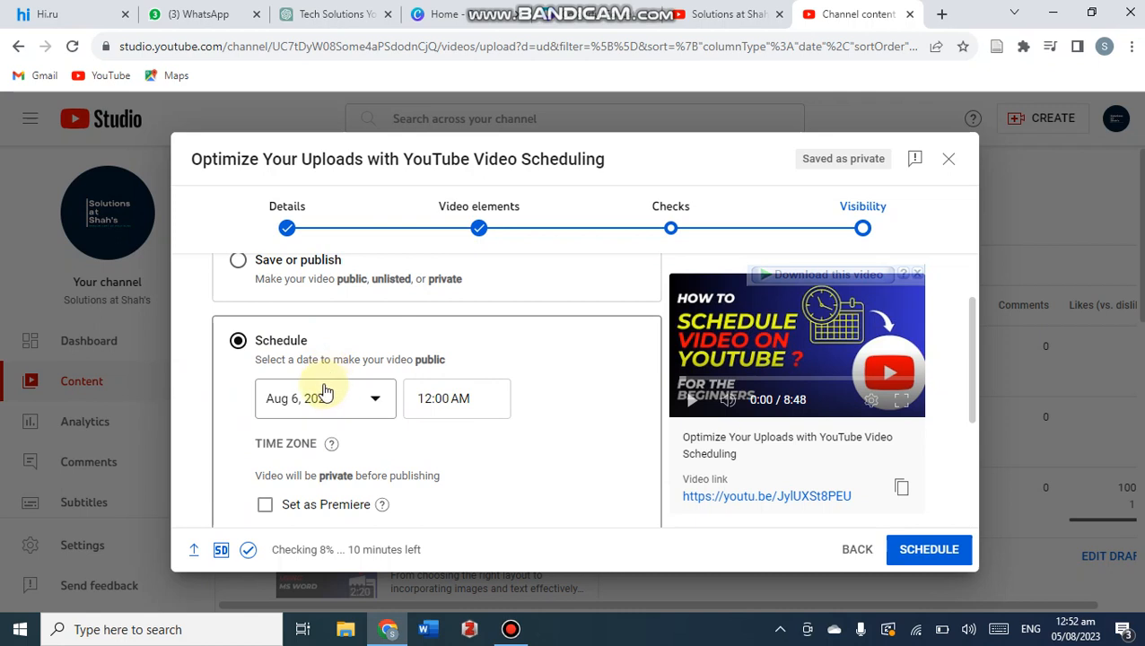
{"action": "scroll", "coordinate": [326, 391], "scroll_direction": "up", "scroll_amount": 1}
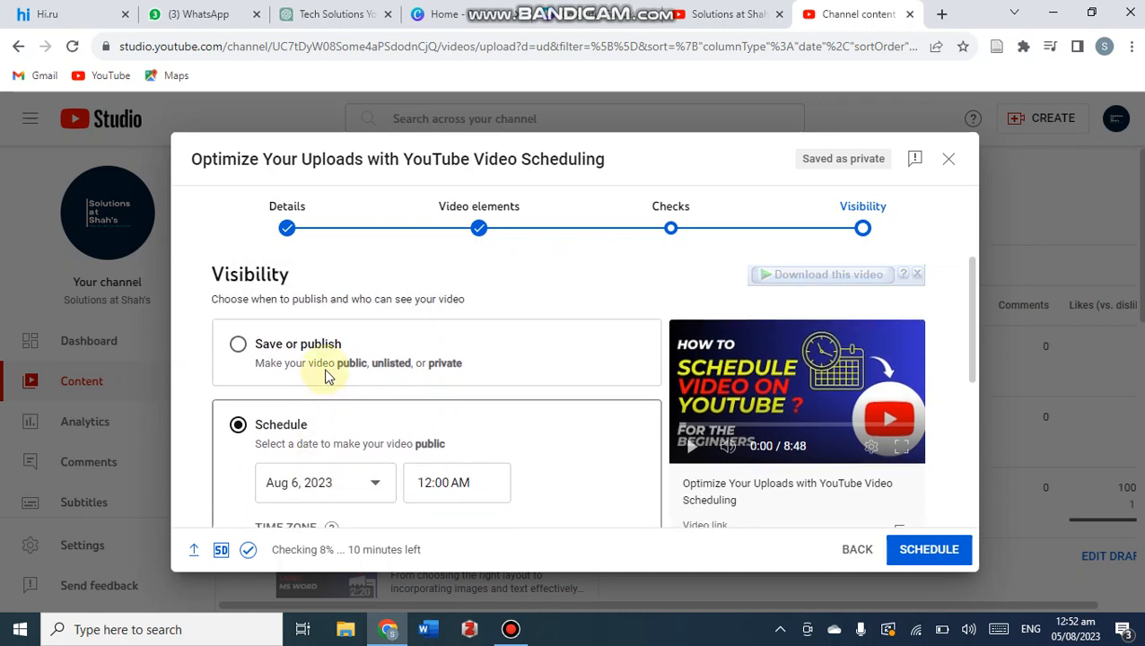
{"action": "scroll", "coordinate": [326, 377], "scroll_direction": "down", "scroll_amount": 1}
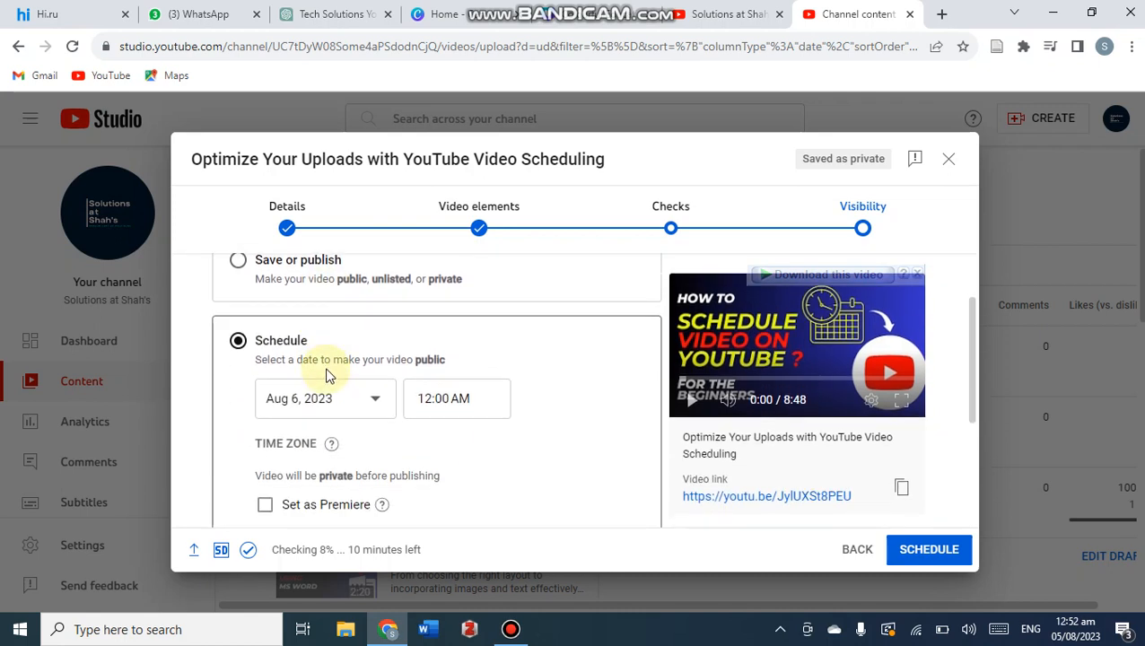
{"action": "scroll", "coordinate": [328, 376], "scroll_direction": "down", "scroll_amount": 1}
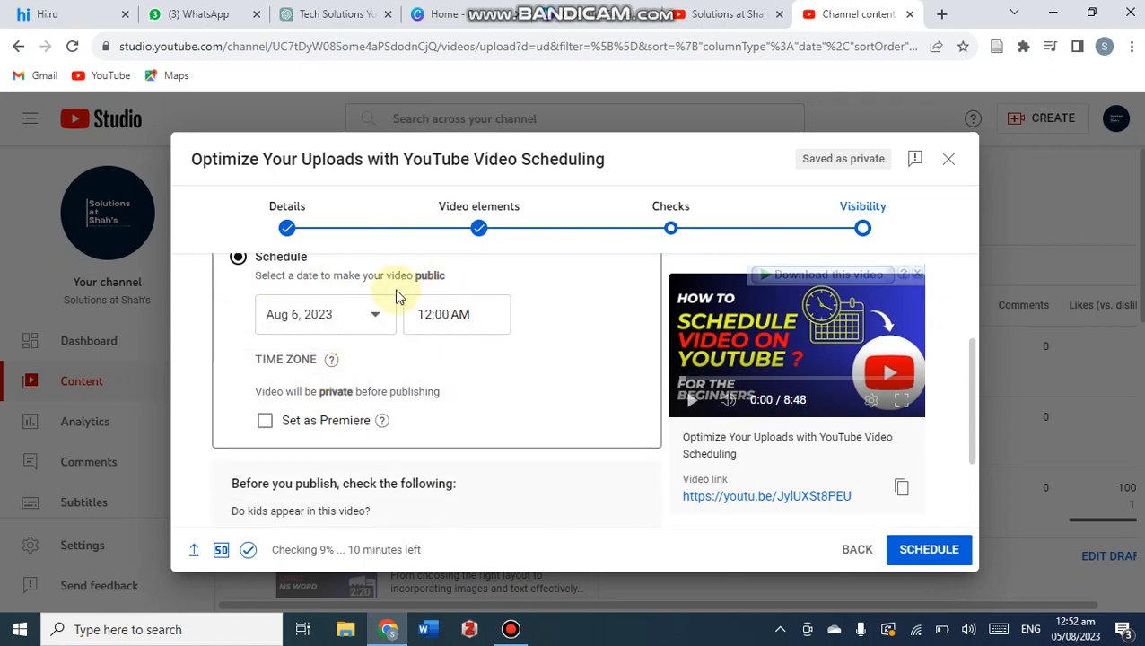
{"action": "left_click", "coordinate": [296, 316]}
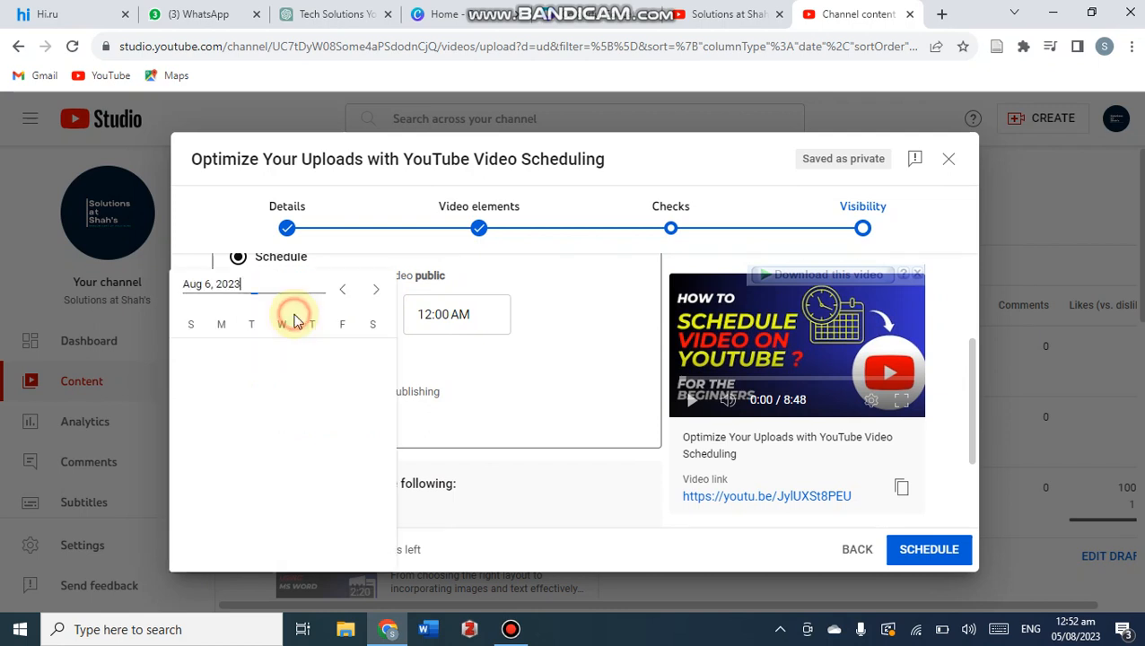
{"action": "left_click", "coordinate": [370, 384]}
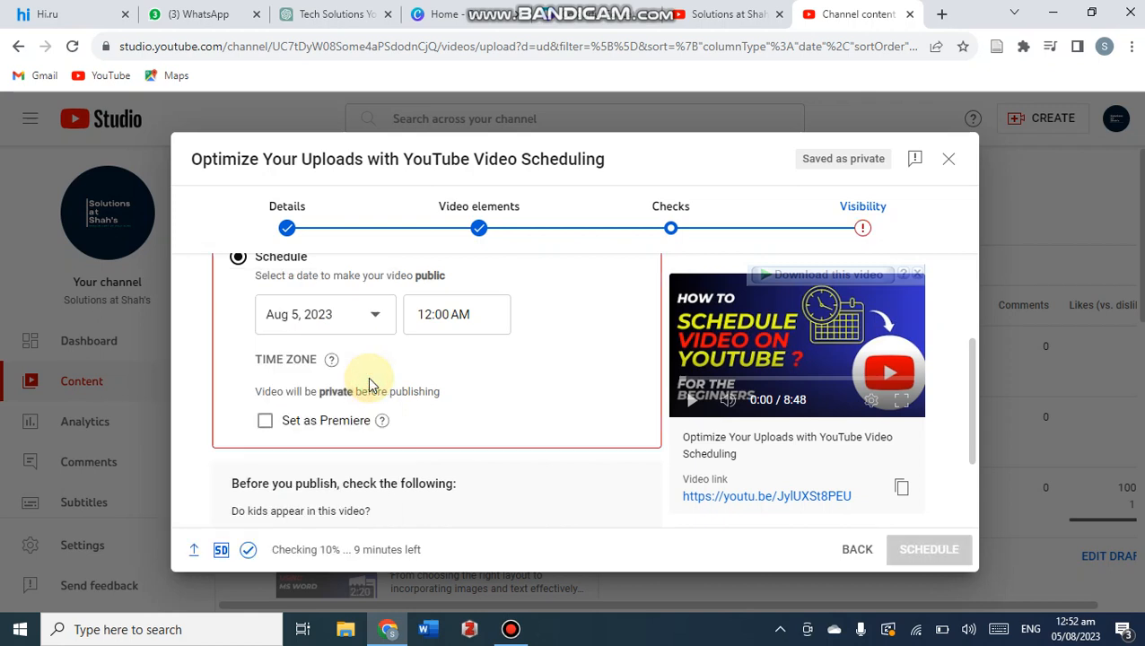
Set the scheduled publication time to 6:00 AM
{"action": "left_click", "coordinate": [421, 315]}
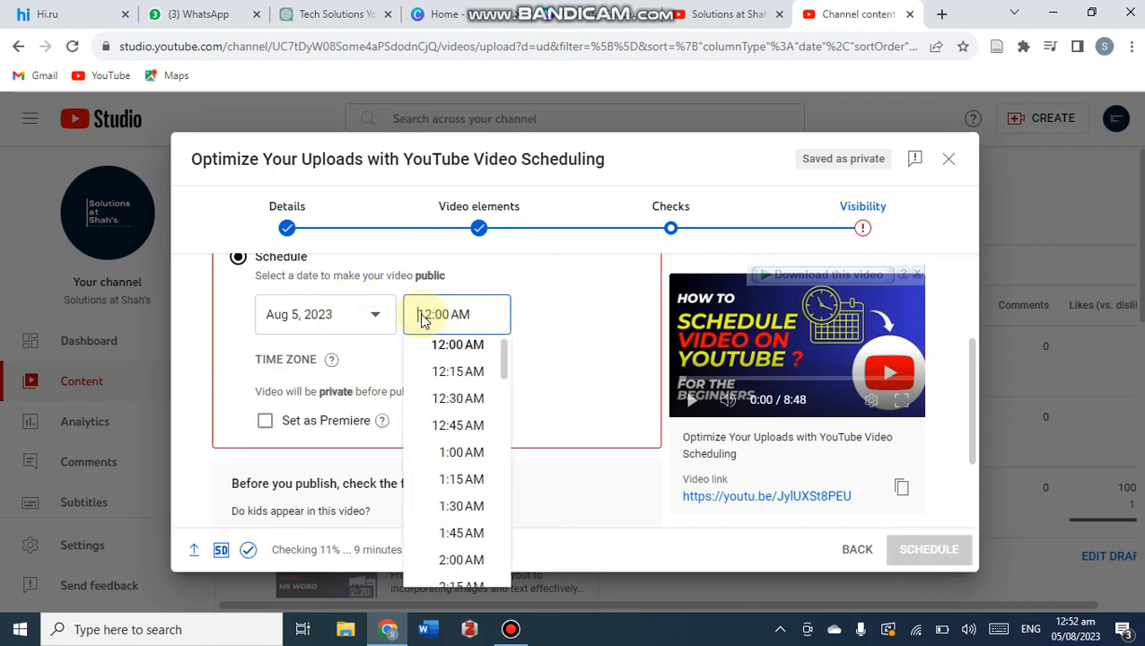
{"action": "left_click", "coordinate": [423, 315]}
{"action": "left_click", "coordinate": [426, 314]}
{"action": "left_click", "coordinate": [429, 313]}
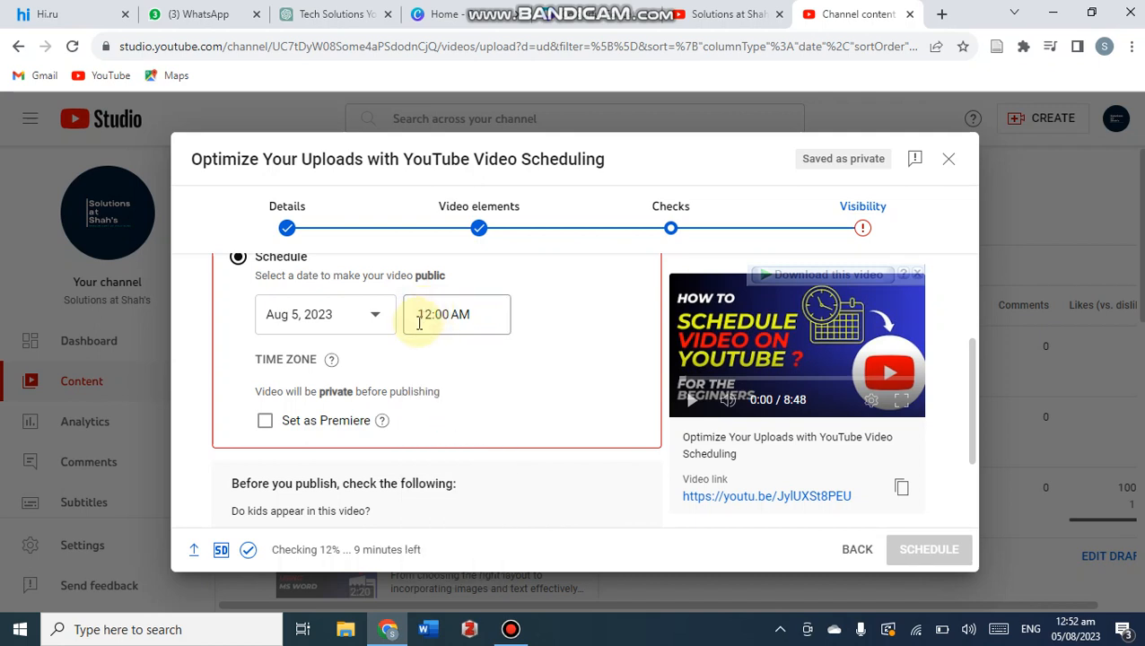
{"action": "left_click", "coordinate": [423, 321]}
{"action": "type", "text": "6"}
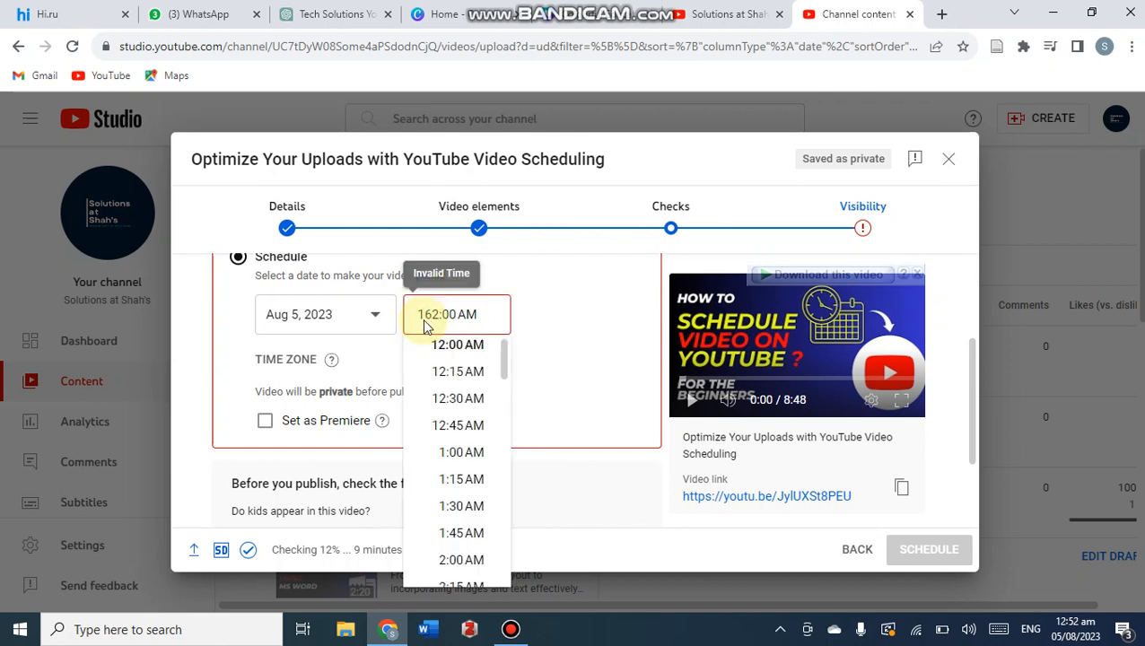
{"action": "key", "text": "BackSpace"}
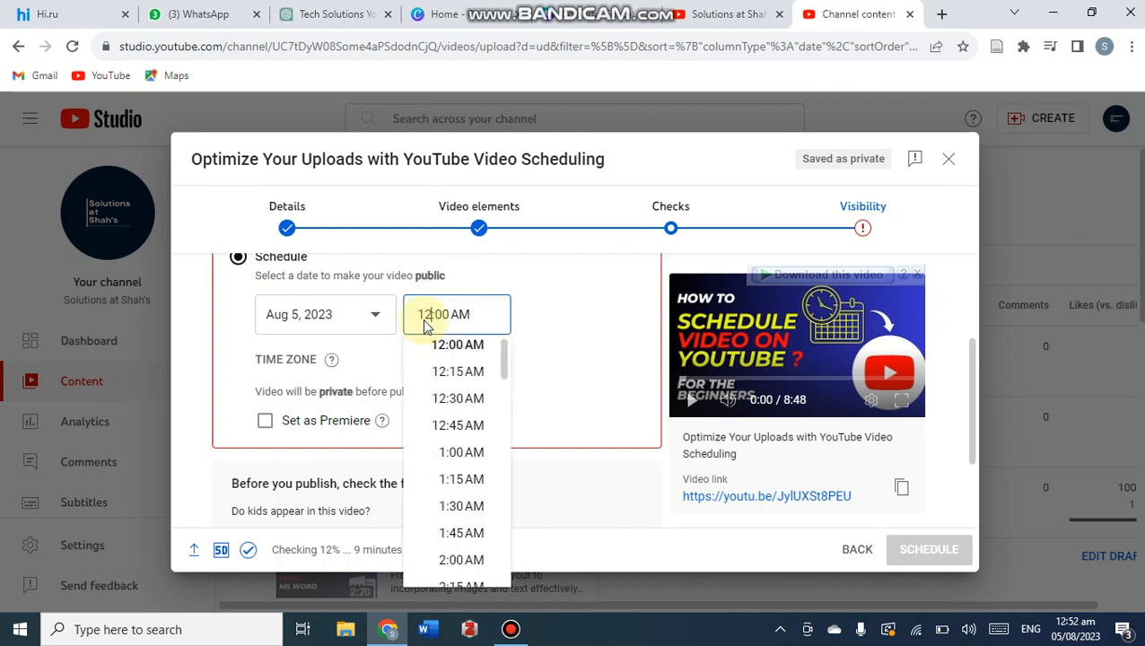
{"action": "key", "text": "Delete"}
{"action": "key", "text": "BackSpace"}
{"action": "type", "text": "06"}
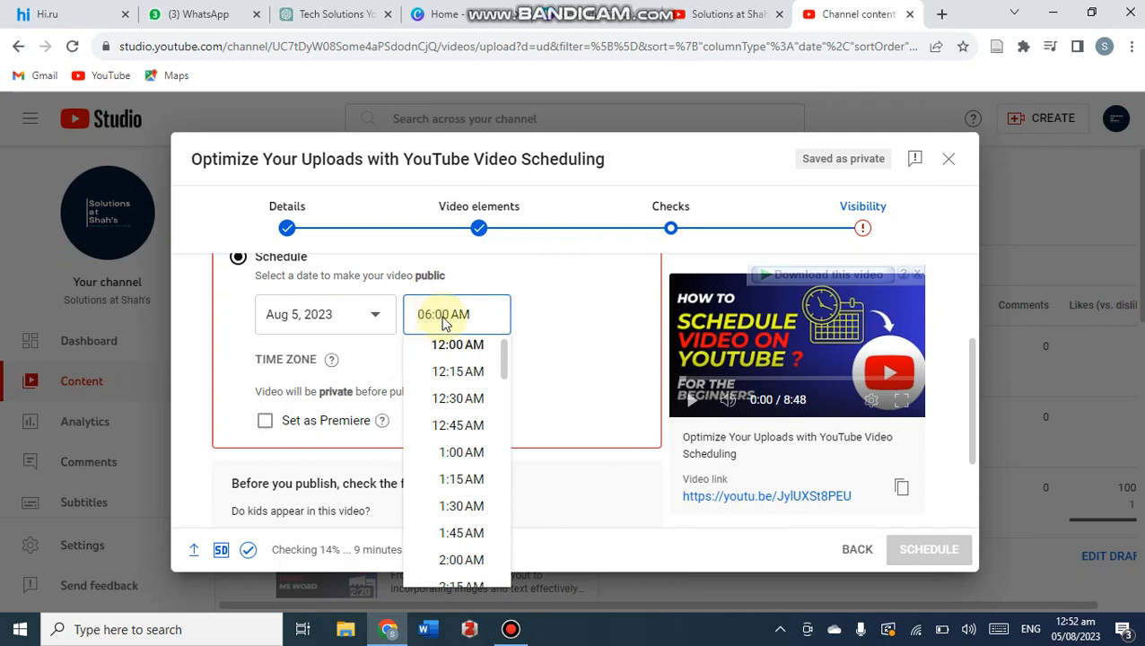
{"action": "key", "text": "Return"}
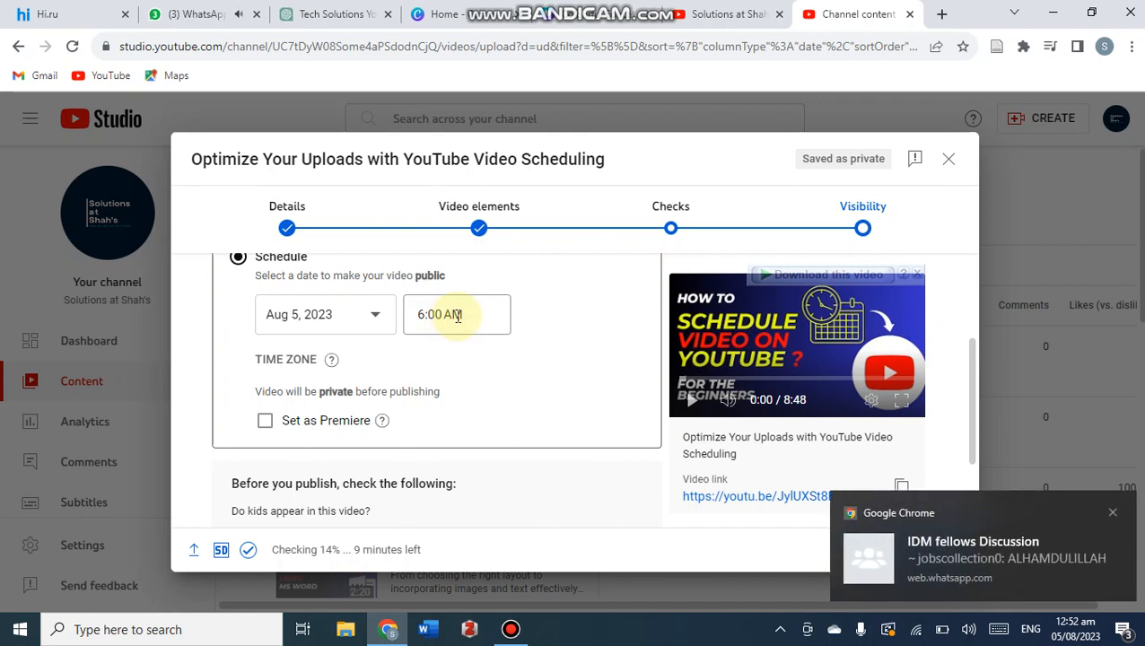
Change the scheduled publication time from morning to evening, to 6:00 PM
{"action": "left_click", "coordinate": [458, 317]}
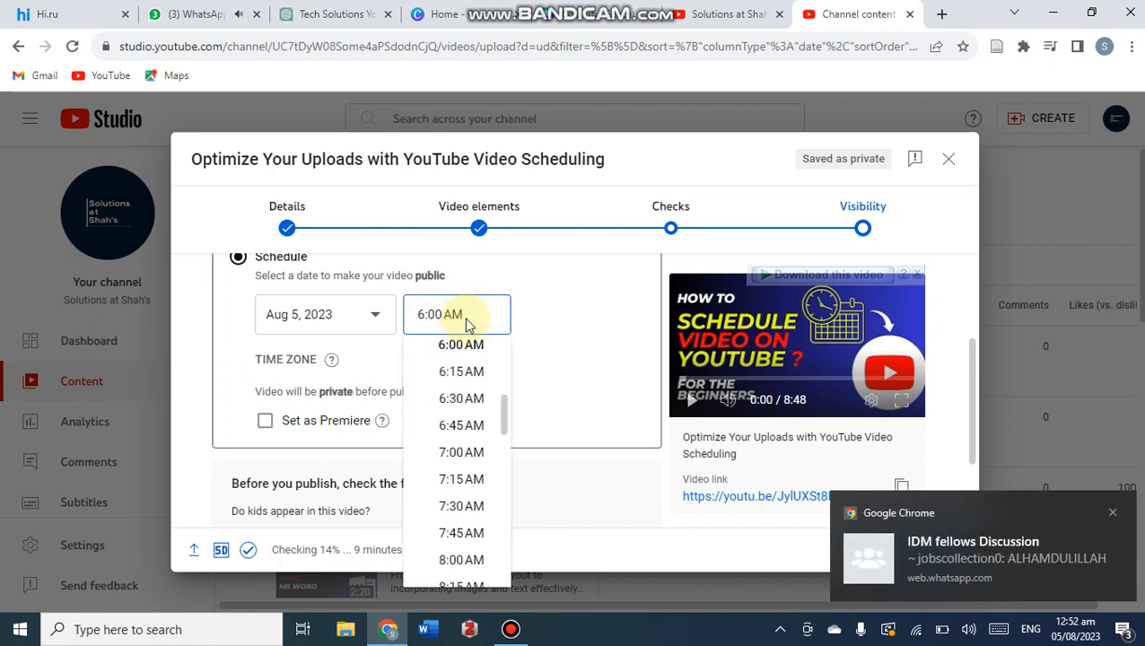
{"action": "key", "text": "BackSpace"}
{"action": "key", "text": "BackSpace"}
{"action": "key", "text": "BackSpace"}
{"action": "type", "text": "pm"}
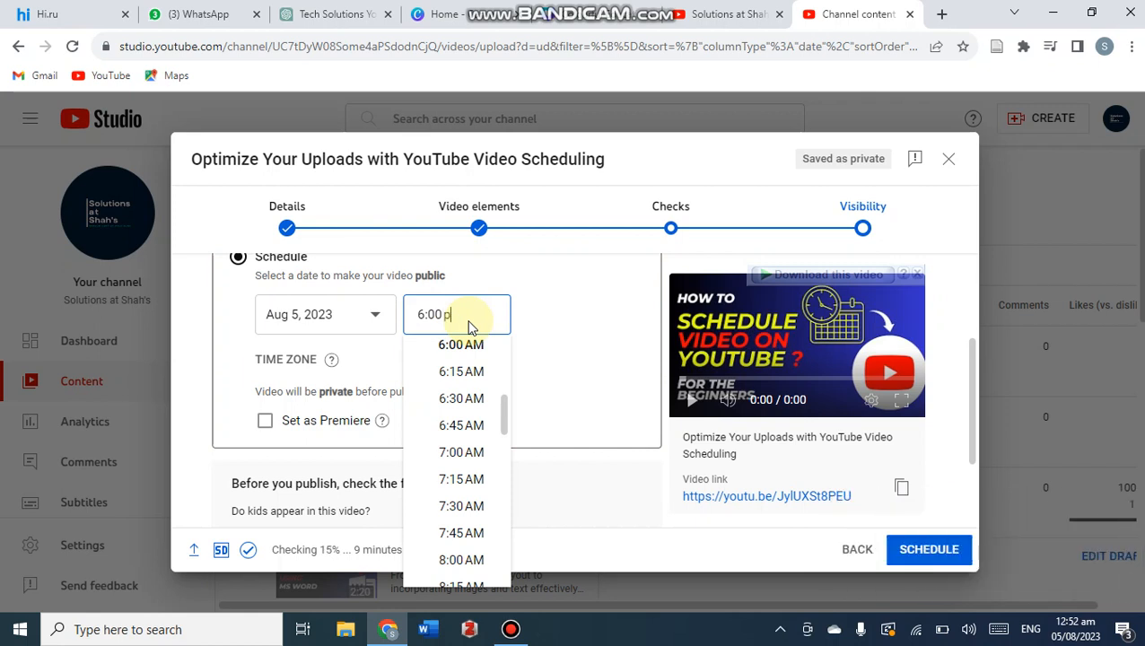
{"action": "left_click", "coordinate": [533, 328]}
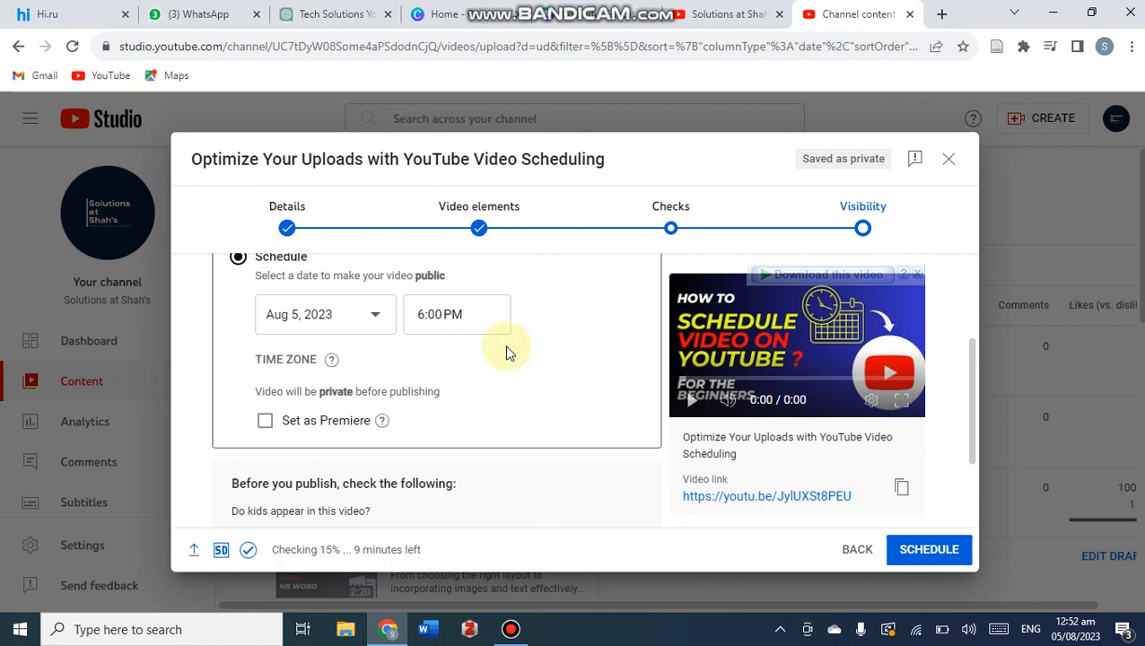
Review the upload's schedule settings and pre-publication guidance, its copyright check, video elements, and title, description and audience details
{"action": "scroll", "coordinate": [378, 335], "scroll_direction": "down", "scroll_amount": 2}
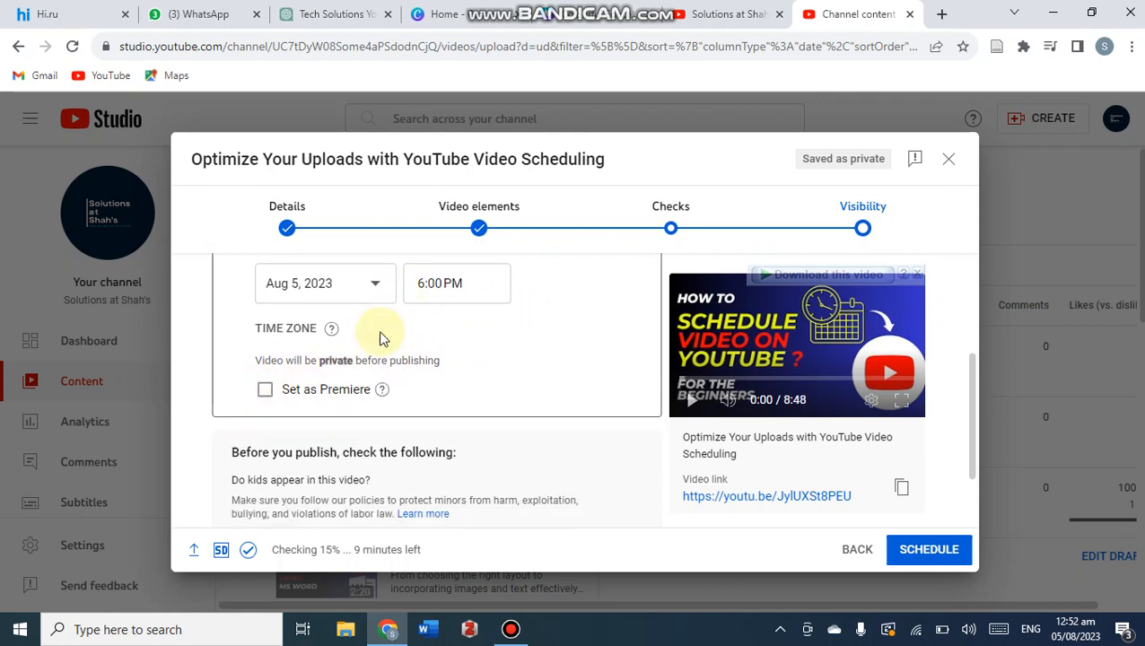
{"action": "scroll", "coordinate": [298, 317], "scroll_direction": "up", "scroll_amount": 2}
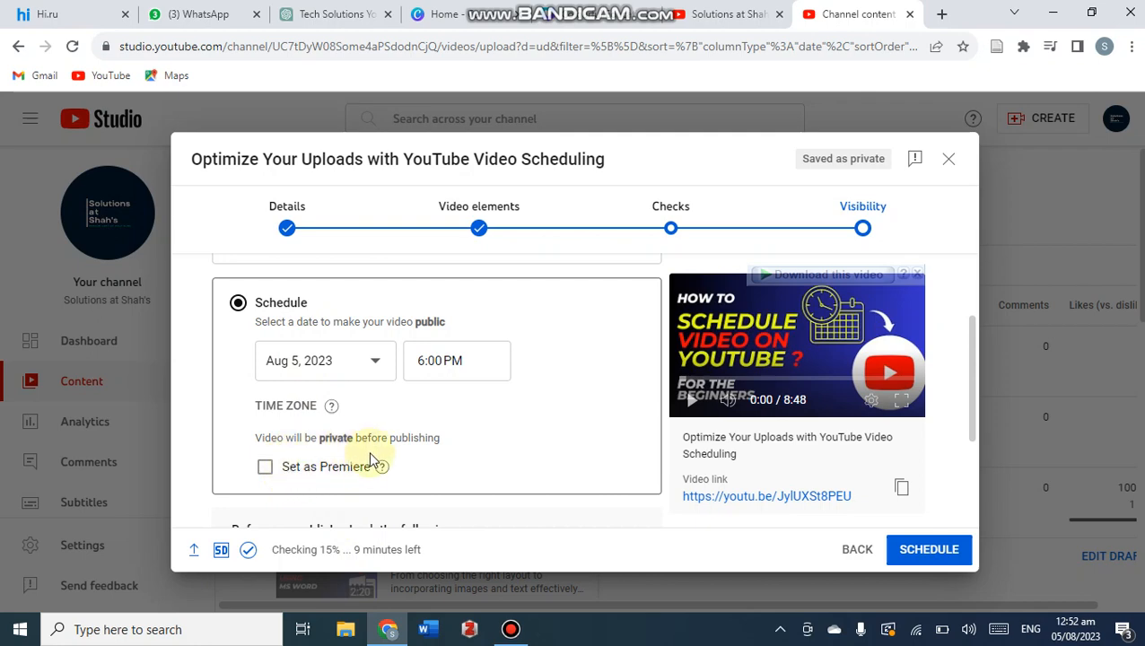
{"action": "scroll", "coordinate": [376, 368], "scroll_direction": "down", "scroll_amount": 2}
{"action": "scroll", "coordinate": [361, 382], "scroll_direction": "up", "scroll_amount": 3}
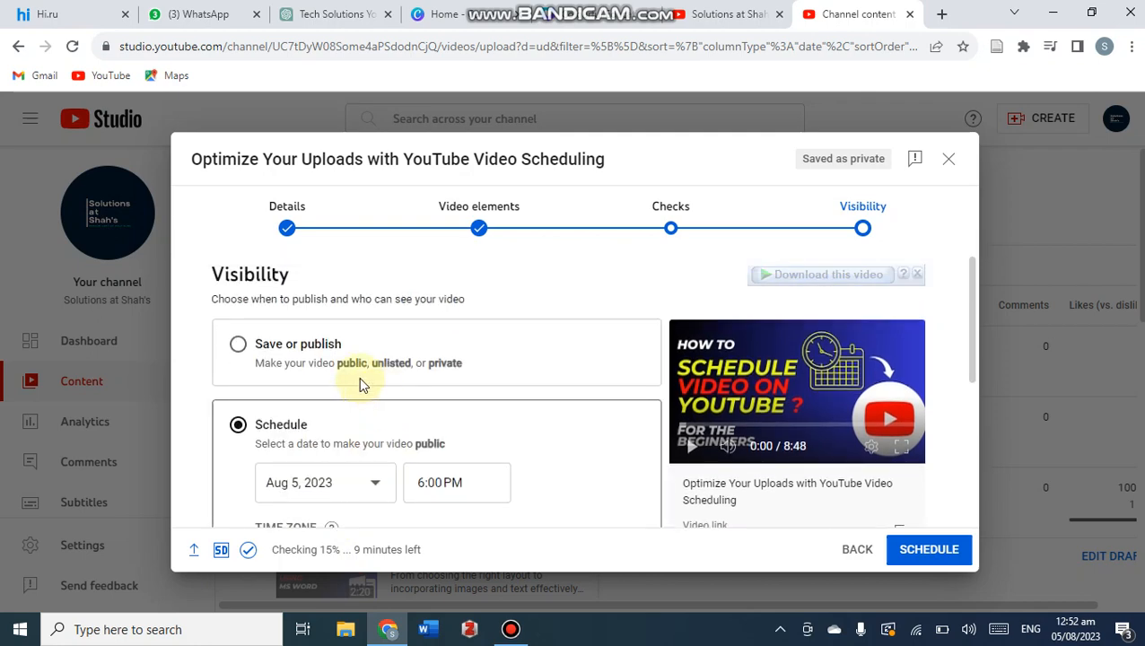
{"action": "scroll", "coordinate": [325, 410], "scroll_direction": "down", "scroll_amount": 3}
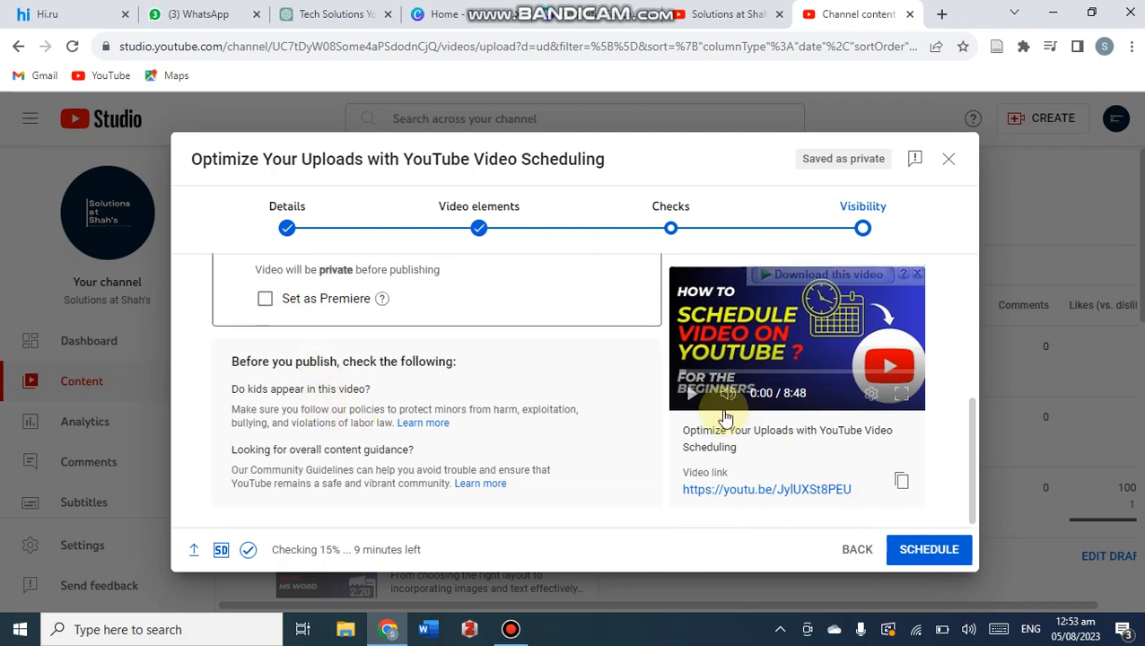
{"action": "scroll", "coordinate": [723, 408], "scroll_direction": "up", "scroll_amount": 3}
{"action": "left_click", "coordinate": [672, 224]}
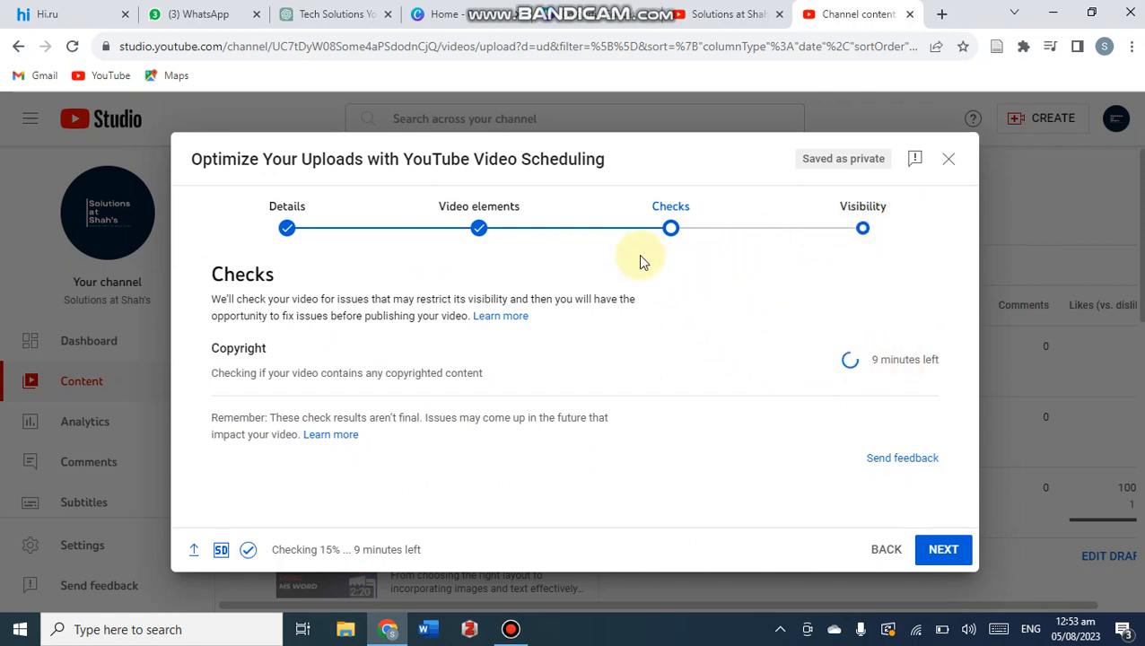
{"action": "left_click", "coordinate": [484, 233]}
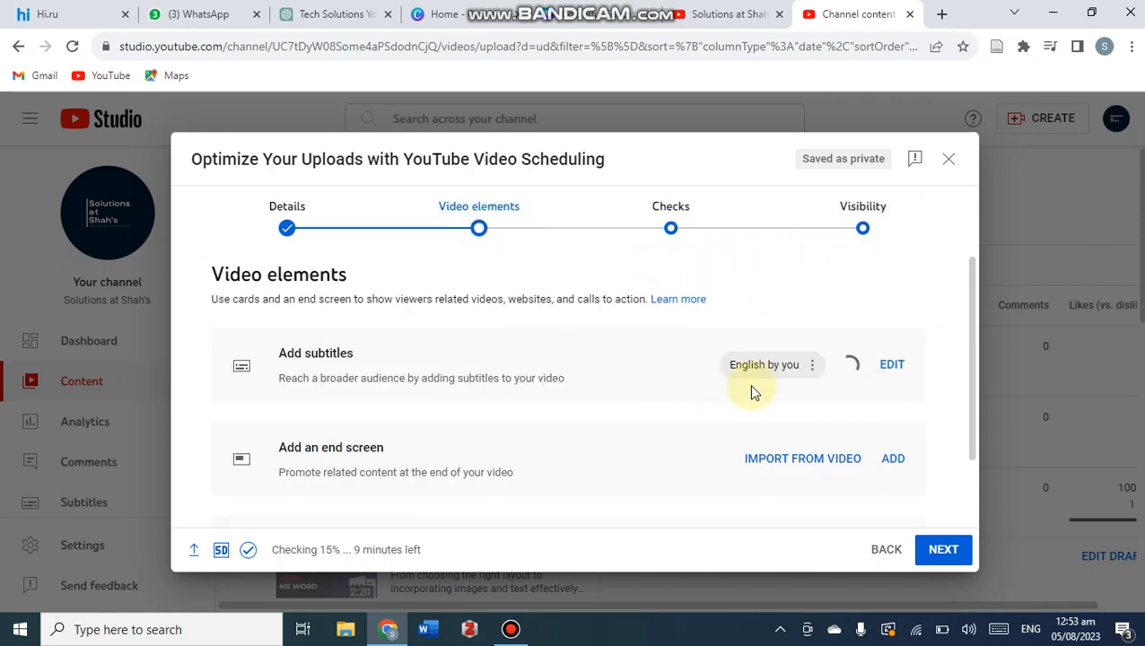
{"action": "scroll", "coordinate": [262, 265], "scroll_direction": "down", "scroll_amount": 1}
{"action": "left_click", "coordinate": [287, 228]}
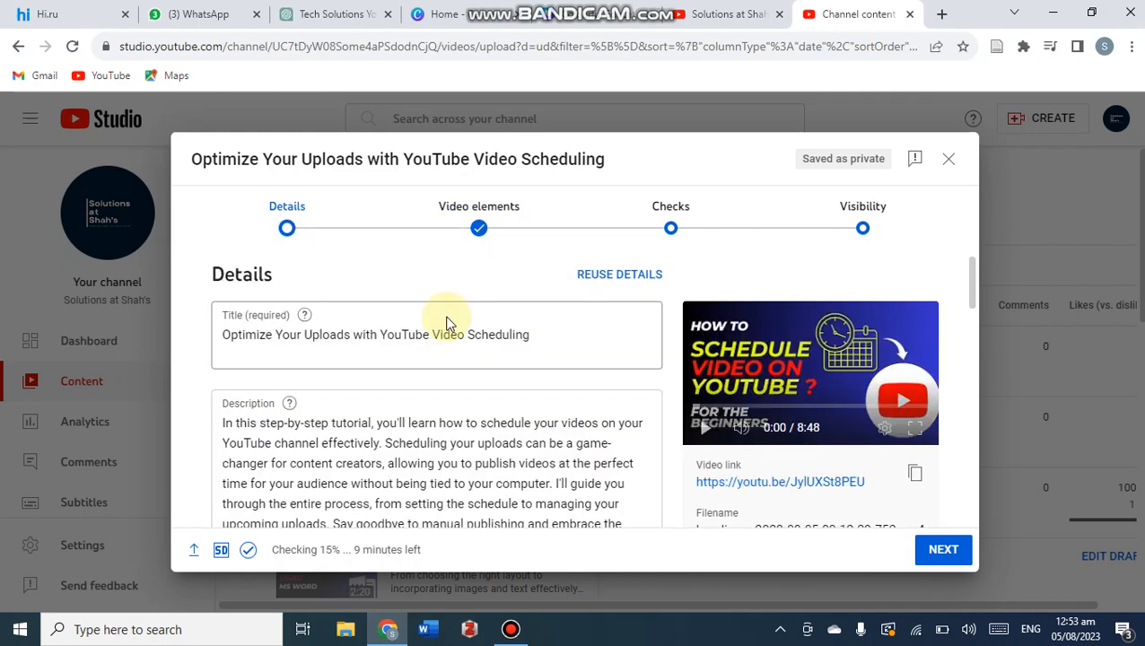
{"action": "scroll", "coordinate": [449, 319], "scroll_direction": "down", "scroll_amount": 3}
{"action": "scroll", "coordinate": [458, 321], "scroll_direction": "down", "scroll_amount": 15}
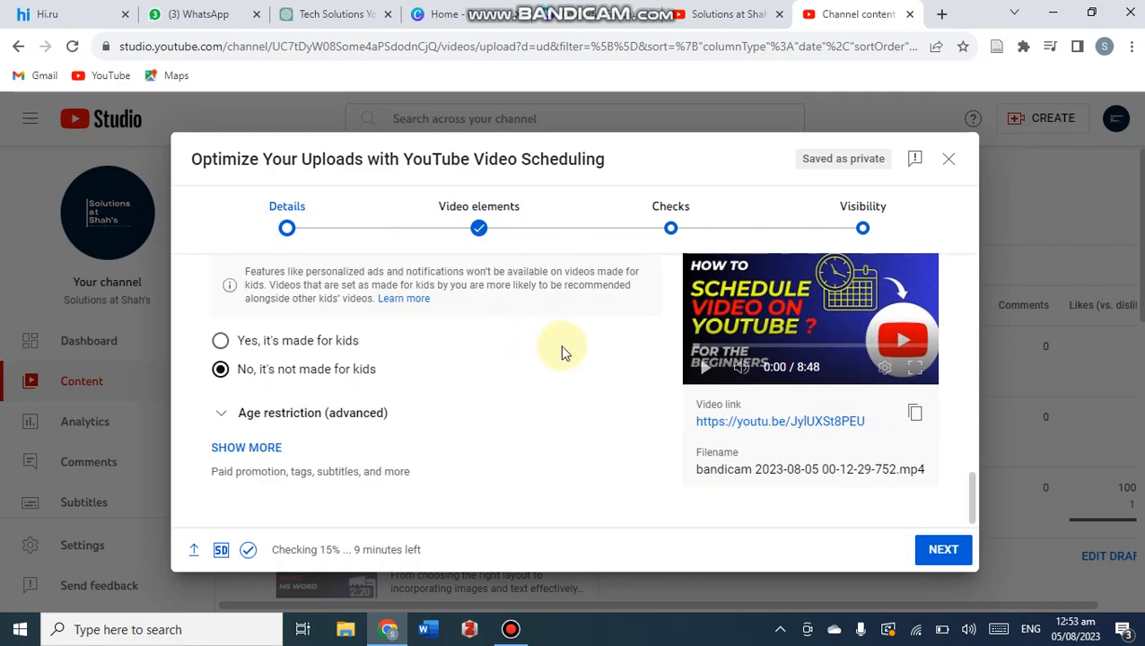
{"action": "scroll", "coordinate": [616, 369], "scroll_direction": "up", "scroll_amount": 15}
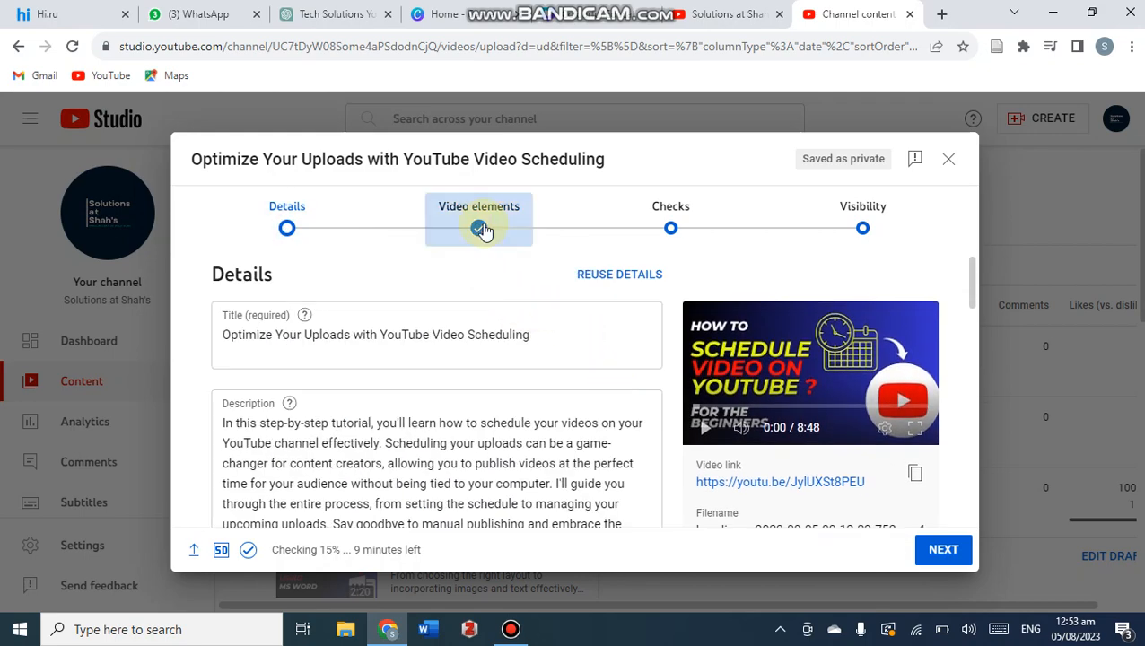
Return to the visibility stage and confirm scheduling the video for publication
{"action": "left_click", "coordinate": [668, 228]}
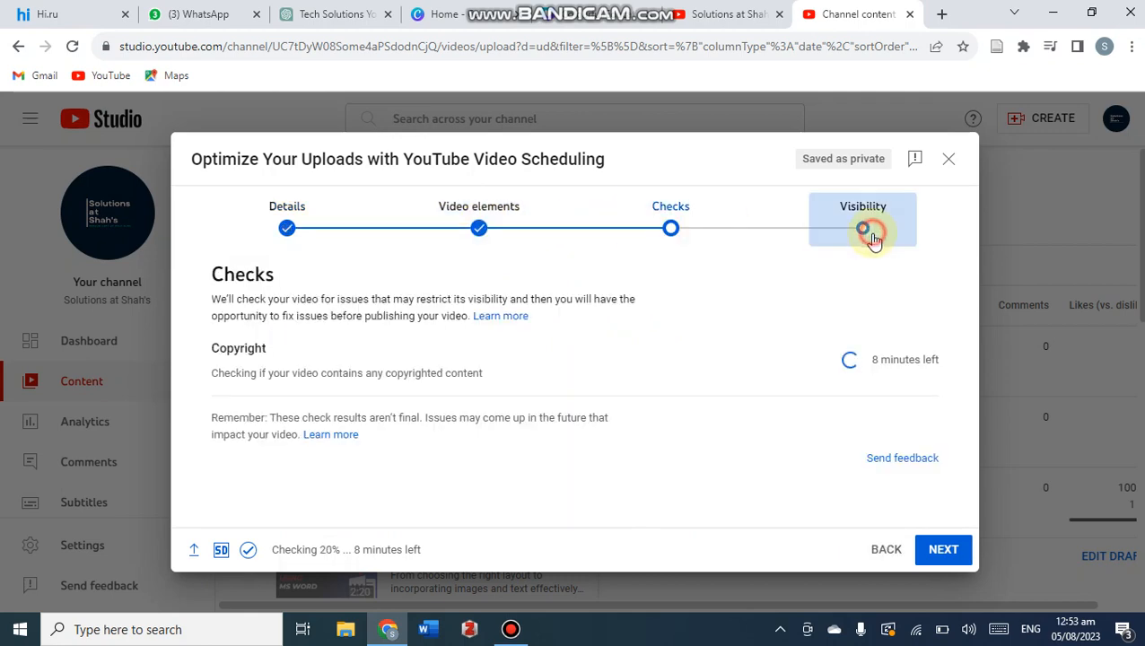
{"action": "left_click", "coordinate": [863, 227]}
{"action": "scroll", "coordinate": [306, 431], "scroll_direction": "down", "scroll_amount": 1}
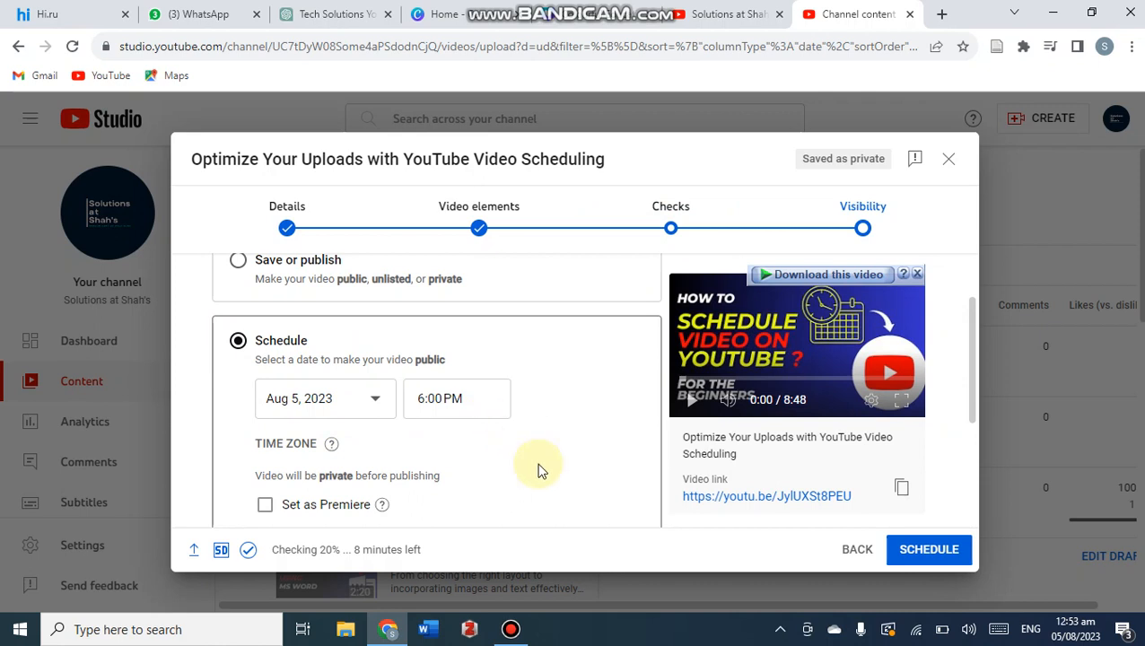
{"action": "scroll", "coordinate": [831, 419], "scroll_direction": "down", "scroll_amount": 2}
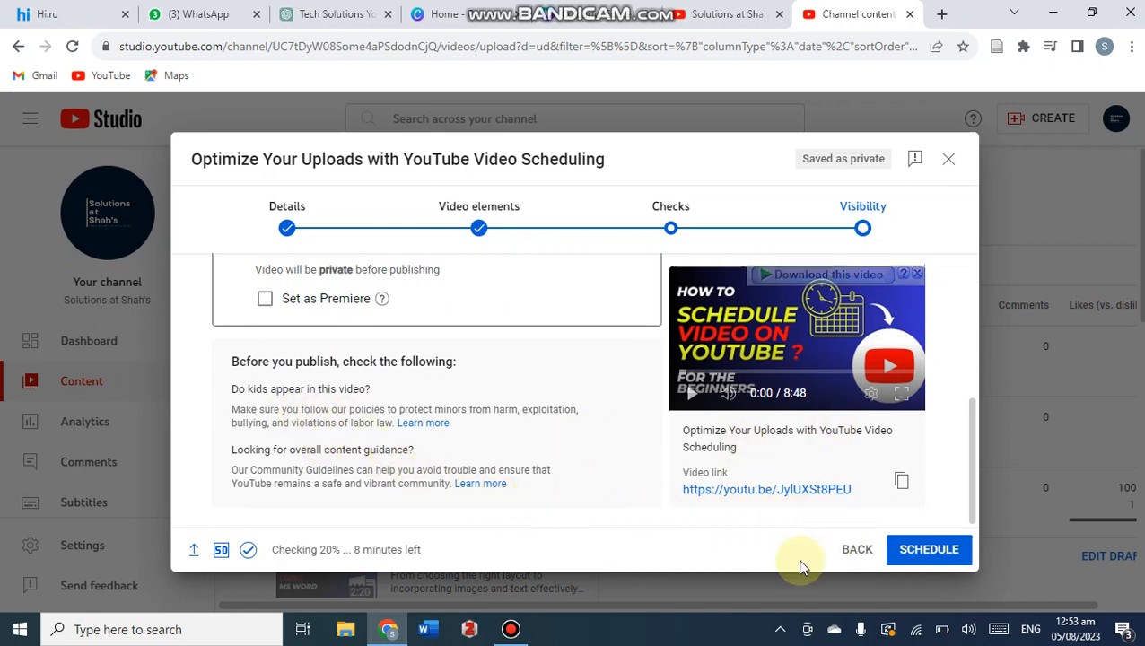
{"action": "left_click", "coordinate": [924, 551]}
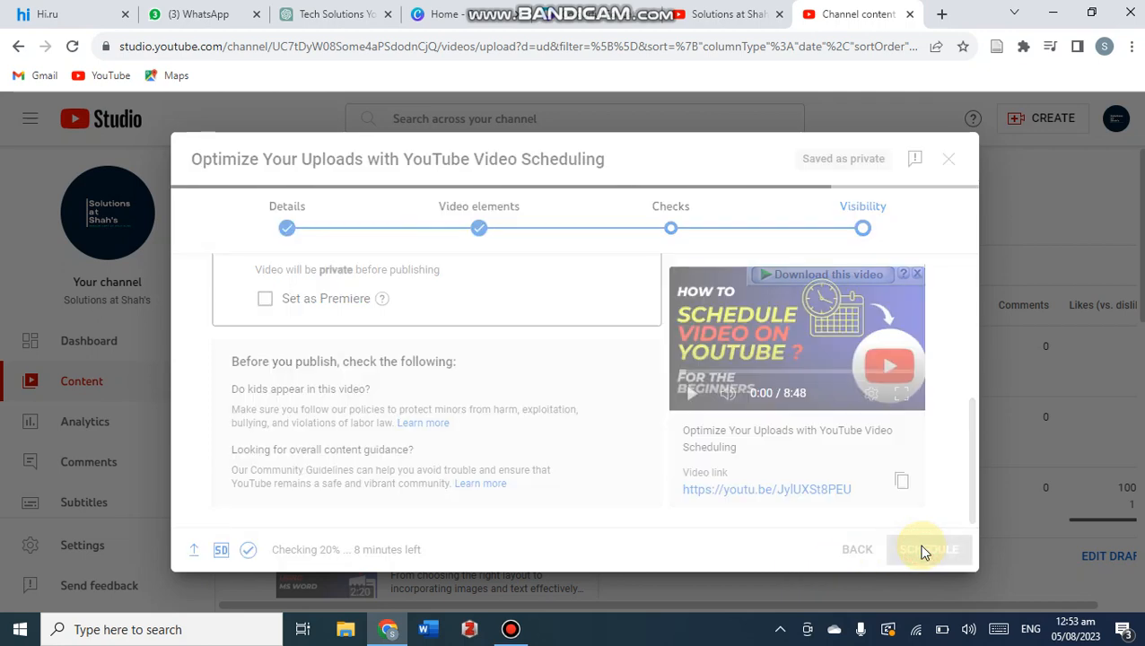